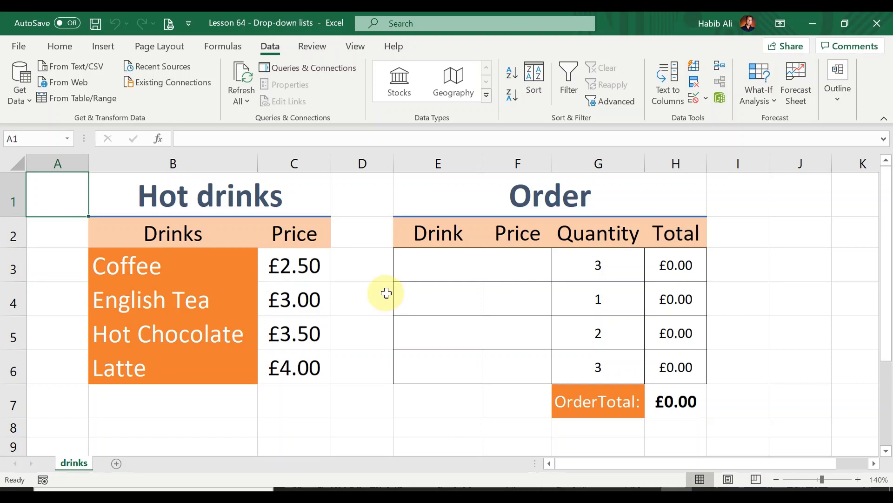
- Select the empty Drink cells E3:E6 and open Data Validation for them
click(386, 293)
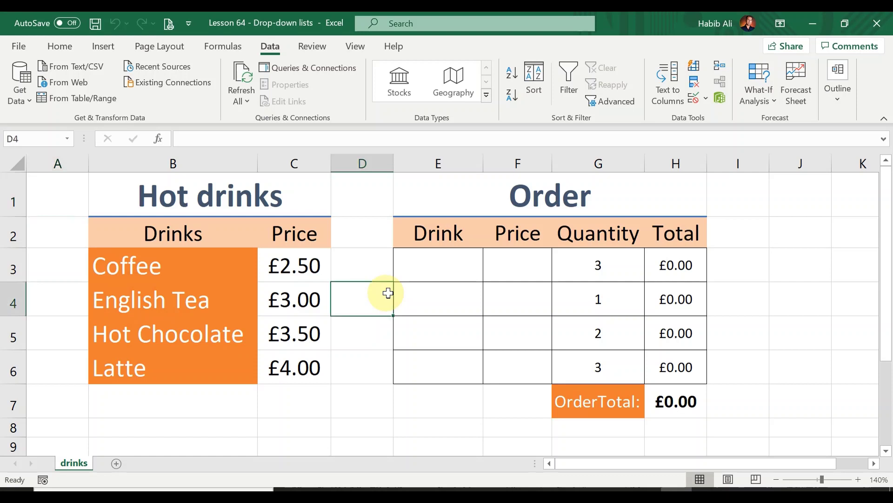
click(446, 267)
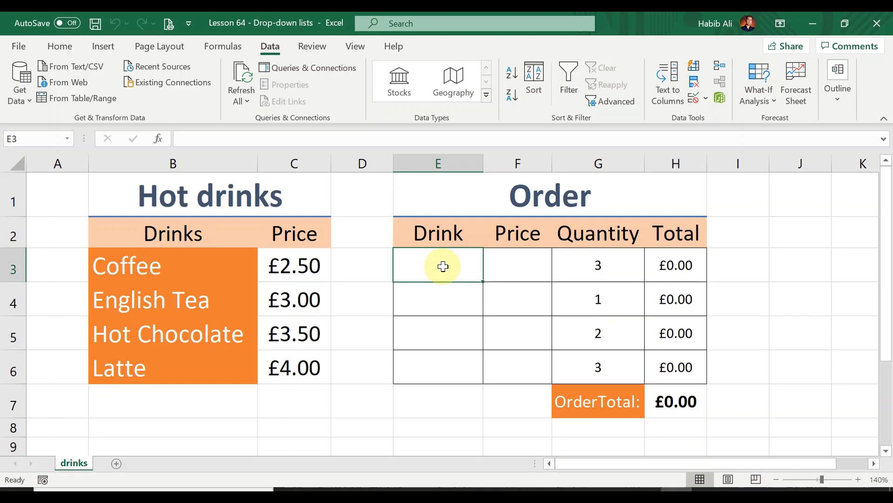
drag(443, 265, 437, 363)
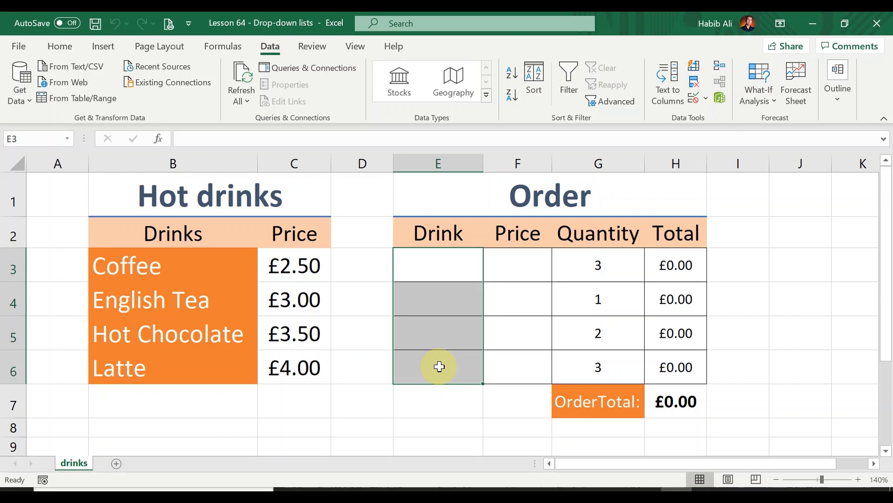
click(59, 47)
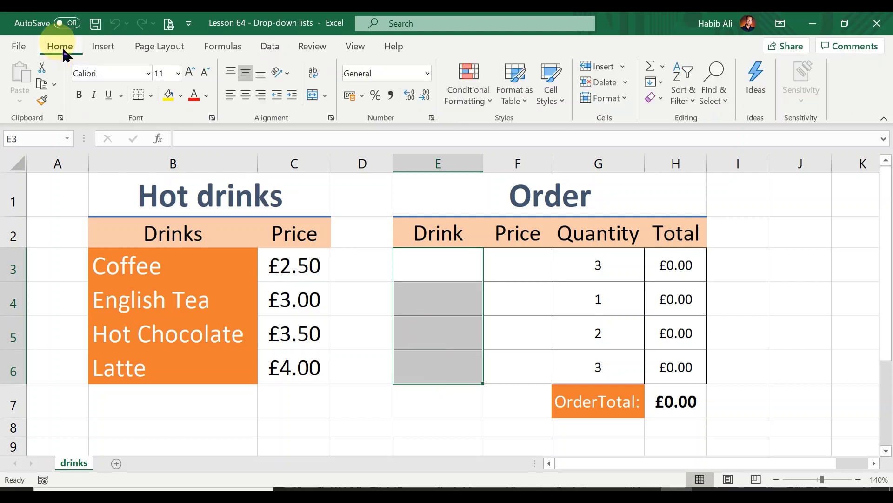
click(275, 52)
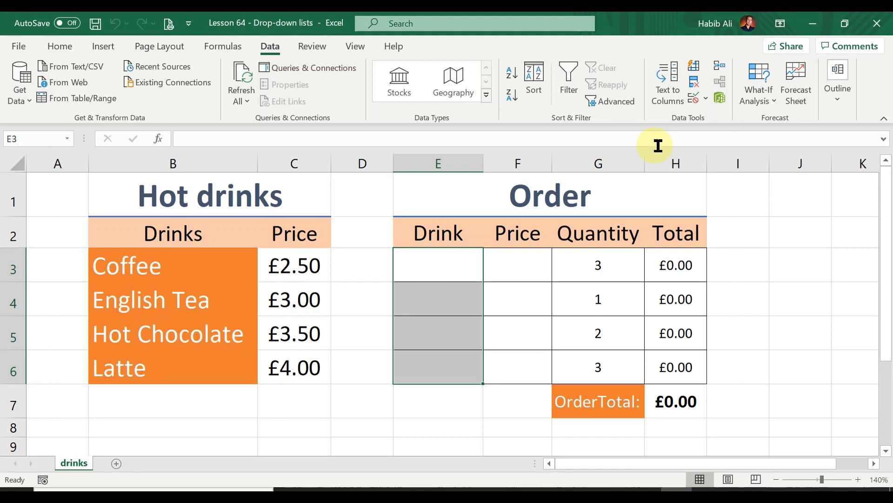
click(697, 102)
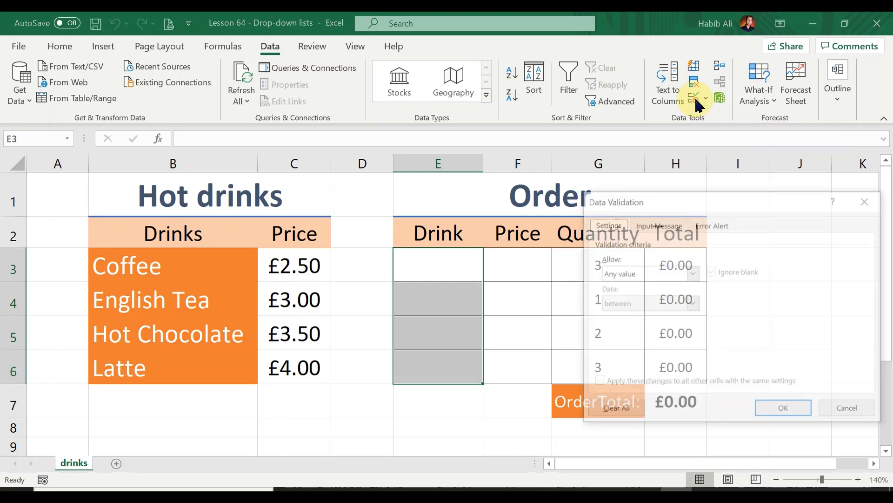
- Restrict E3:E6 to a List validation sourced from the drink names =$B$3:$B$6
mouse_move(753, 203)
mouse_down()
mouse_move(698, 203)
mouse_move(735, 205)
mouse_up()
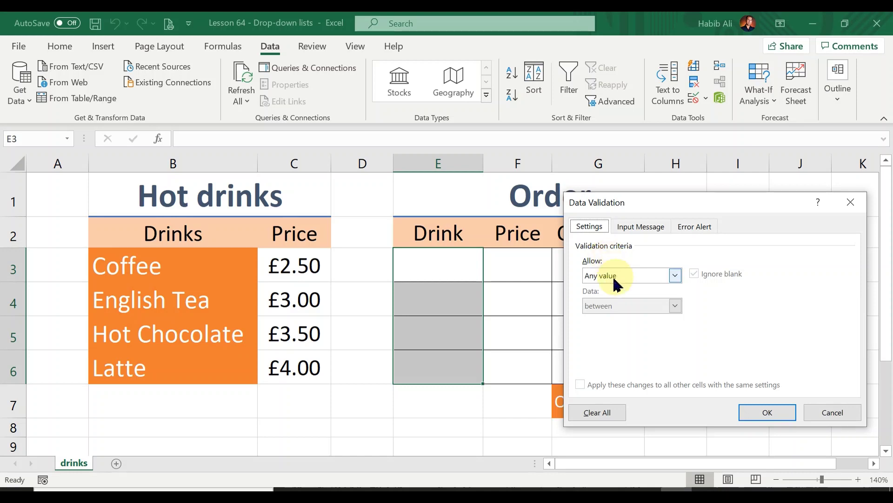
click(677, 277)
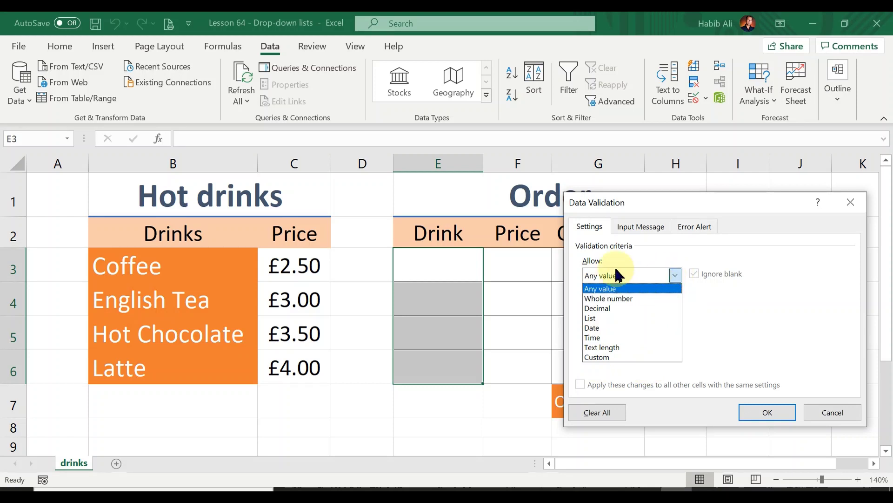
click(609, 319)
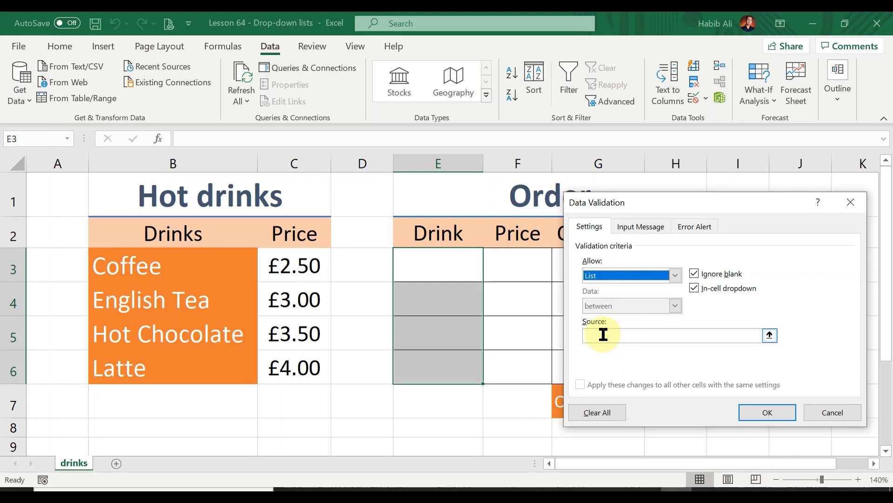
click(604, 334)
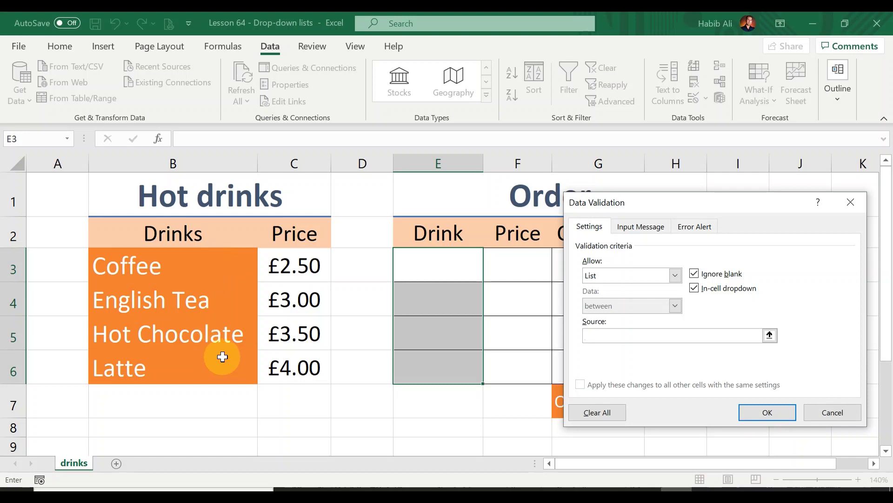
click(769, 335)
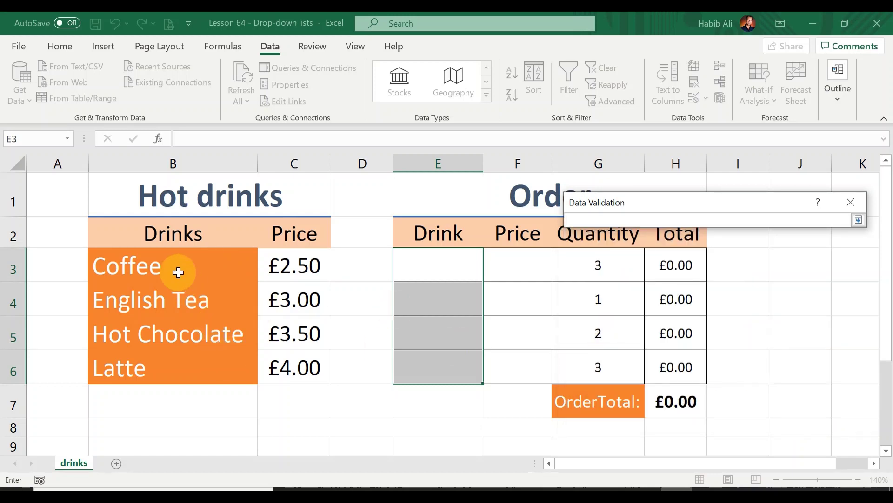
drag(168, 264, 179, 365)
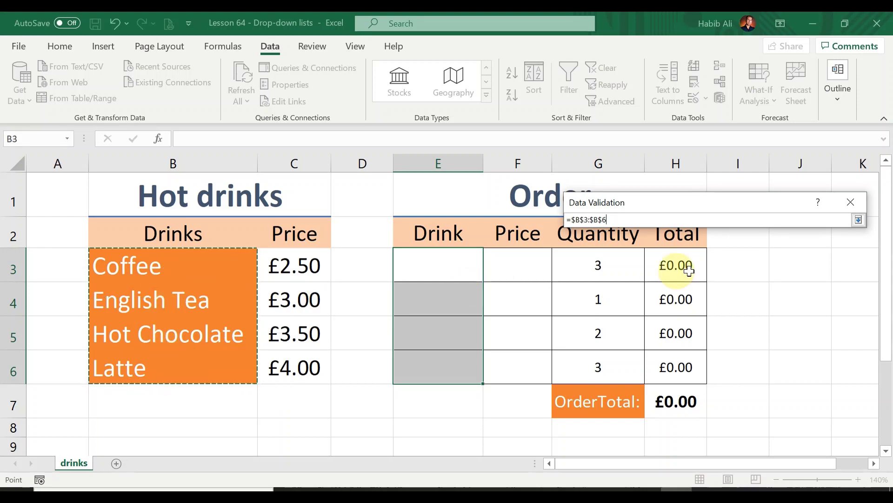
click(859, 220)
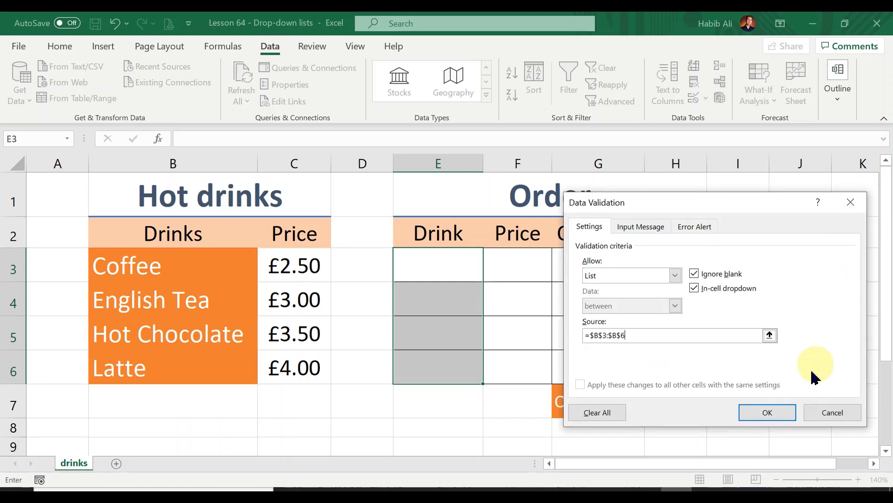
click(766, 413)
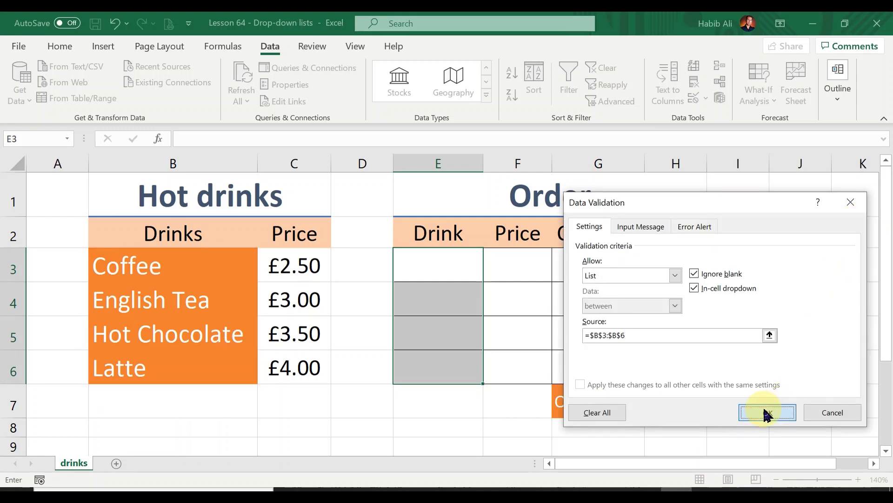
- Check that each Drink cell from E3 to E6 now has a drop-down
click(452, 270)
click(450, 298)
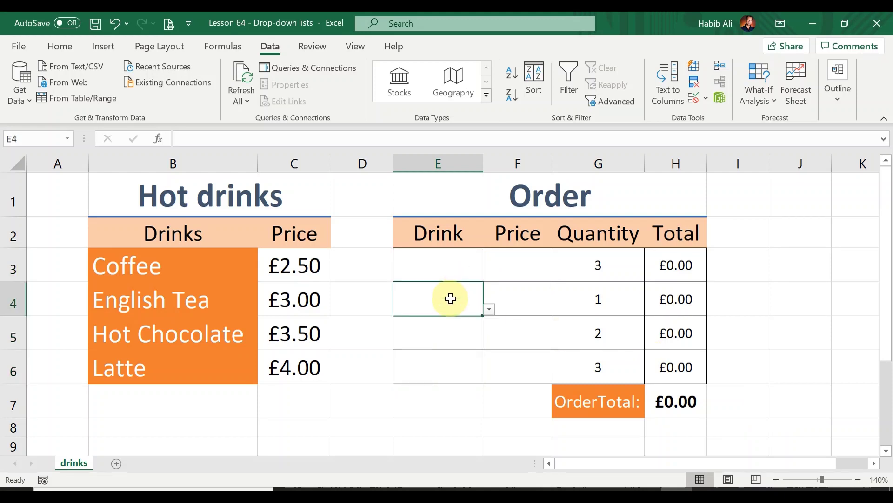
click(461, 331)
click(457, 356)
click(459, 266)
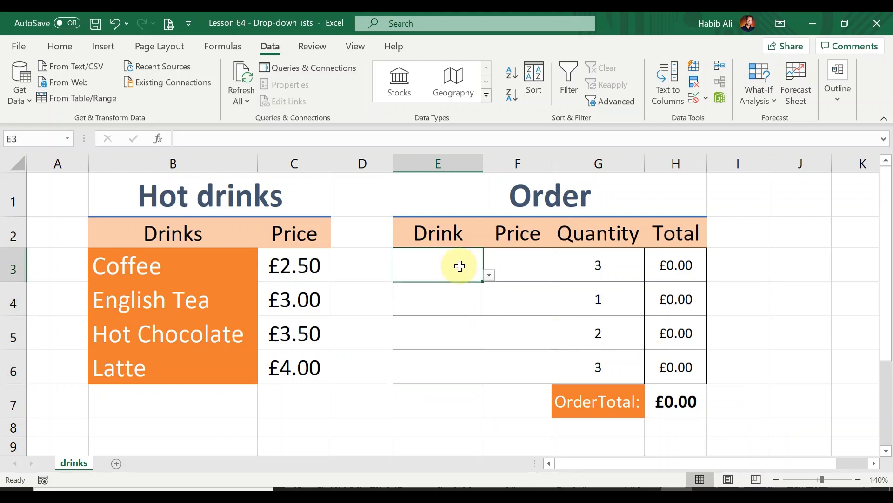
- Pick Coffee, English Tea, Hot Chocolate and Latte from the E3:E6 drop-downs
click(490, 277)
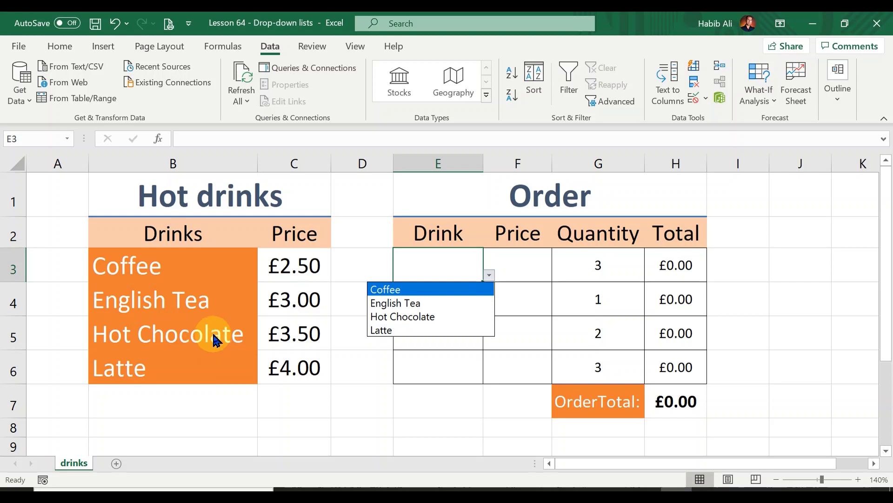
click(464, 289)
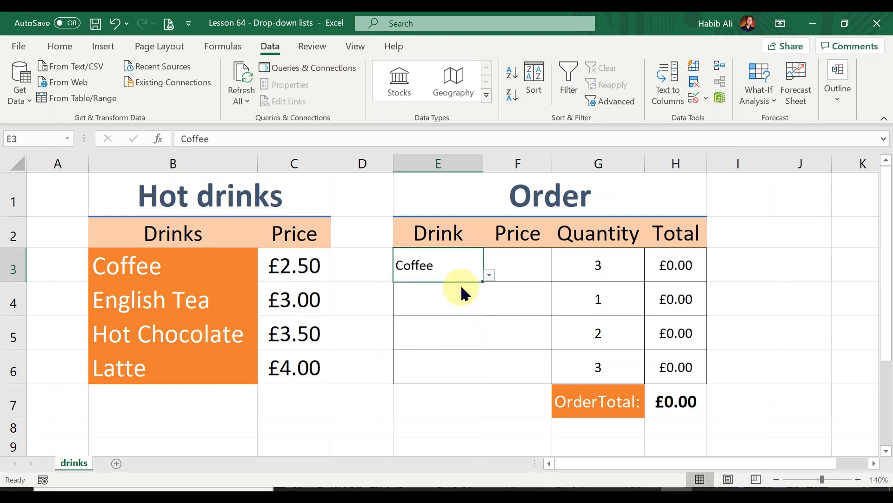
click(447, 304)
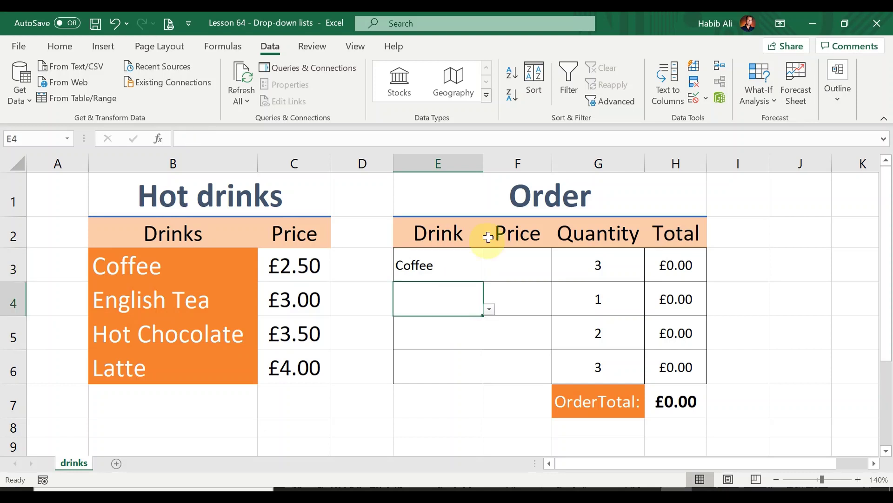
click(489, 309)
click(454, 337)
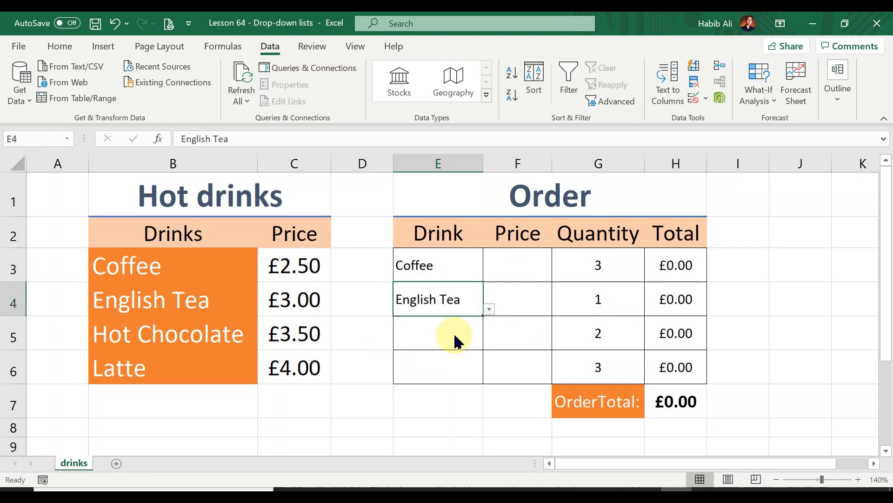
click(455, 335)
click(489, 343)
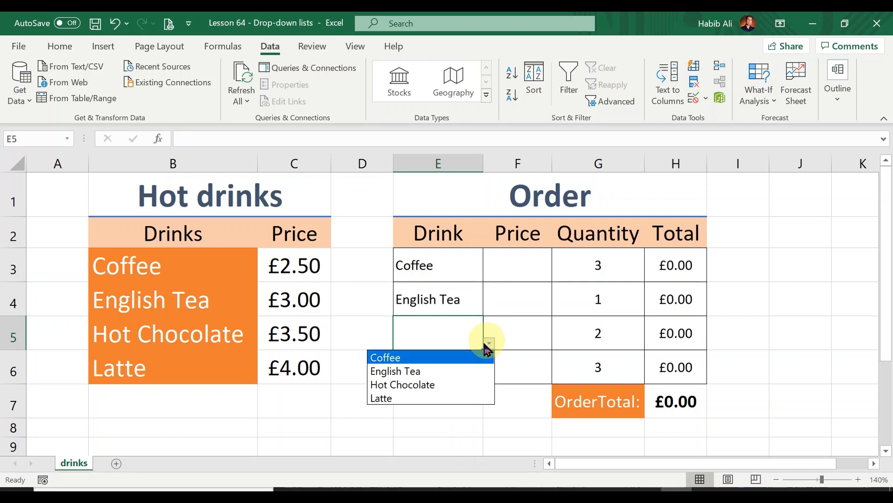
click(470, 383)
click(457, 365)
click(489, 377)
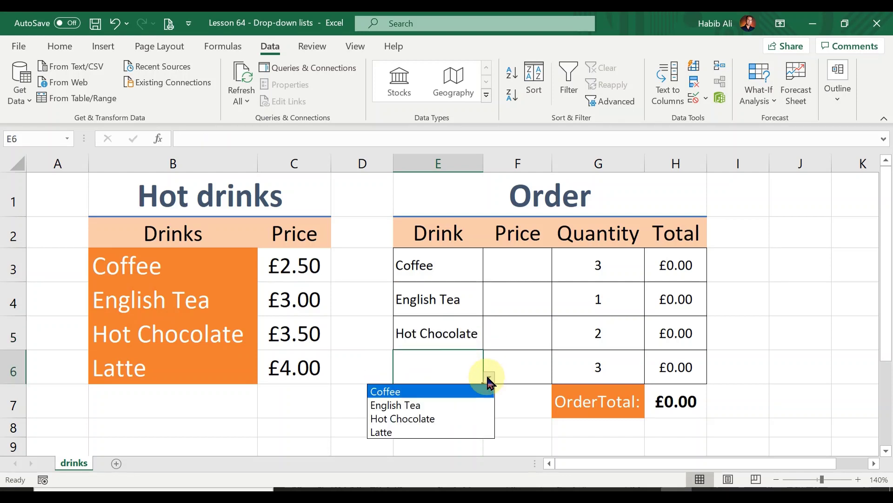
click(460, 431)
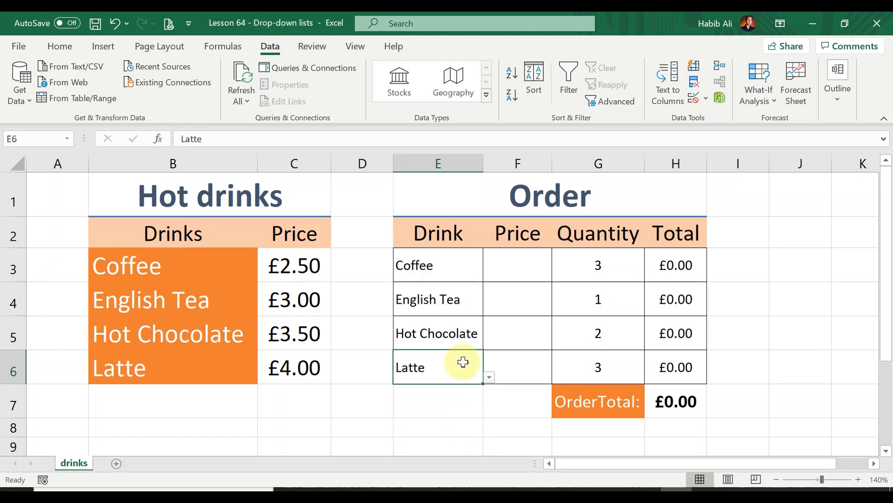
click(521, 267)
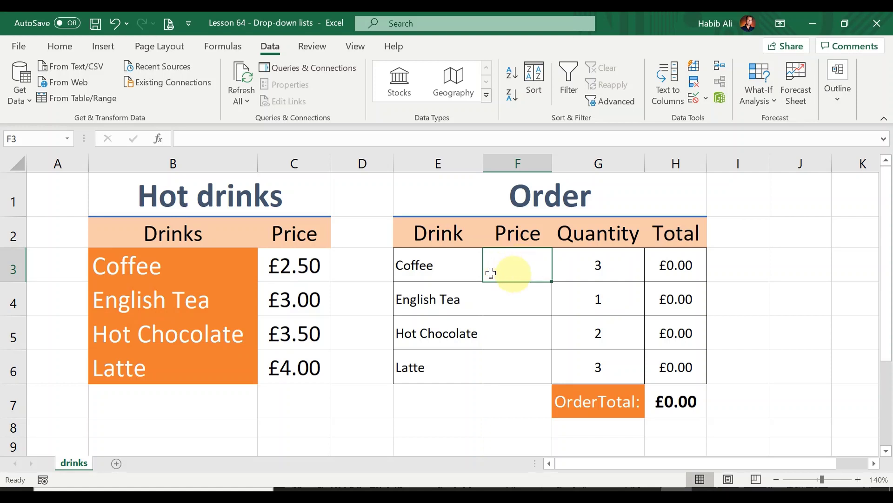
- Give F3:F6 a List validation sourced from prices =$C$3:$C$6 and check F3's list
drag(515, 258, 522, 363)
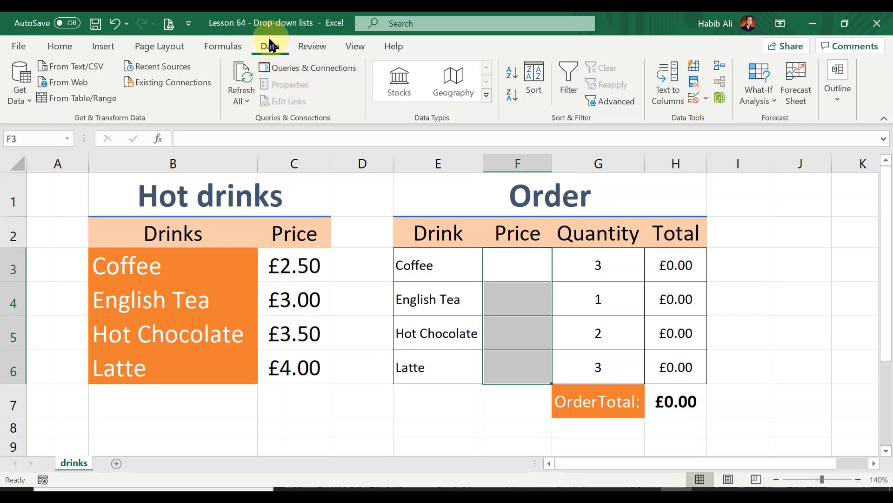
click(697, 98)
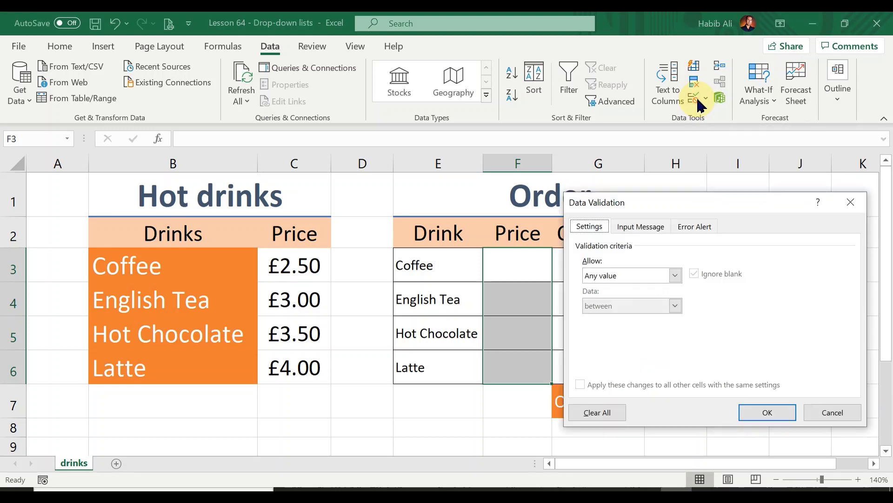
click(674, 274)
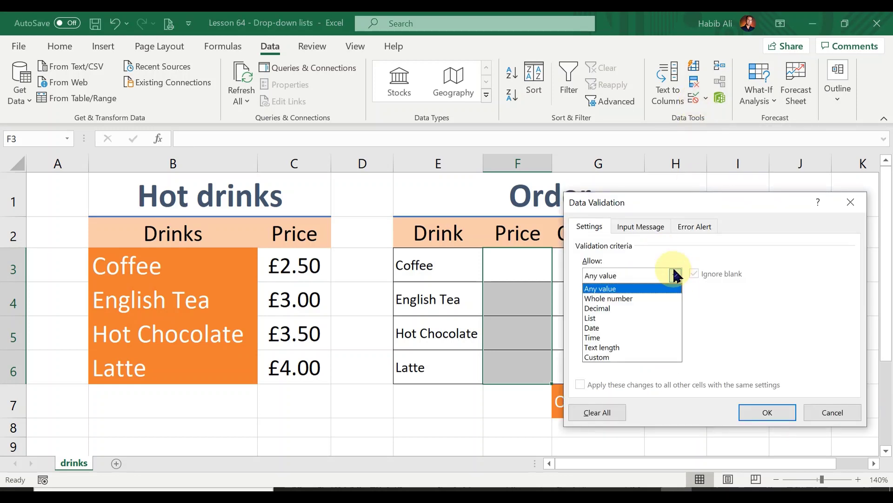
click(639, 319)
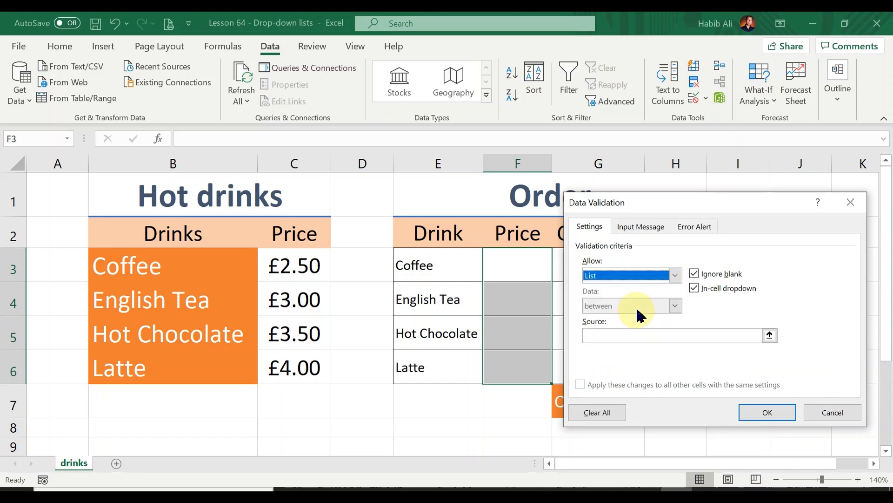
click(770, 335)
click(308, 269)
drag(308, 269, 308, 359)
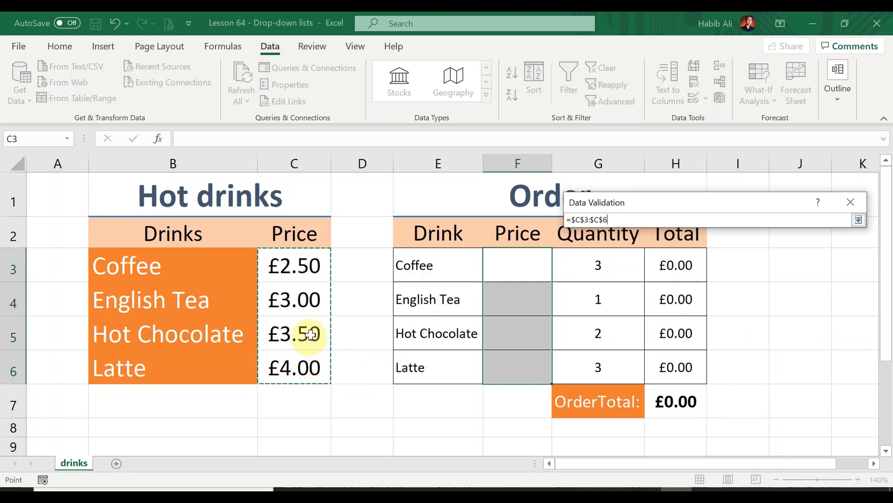
click(859, 220)
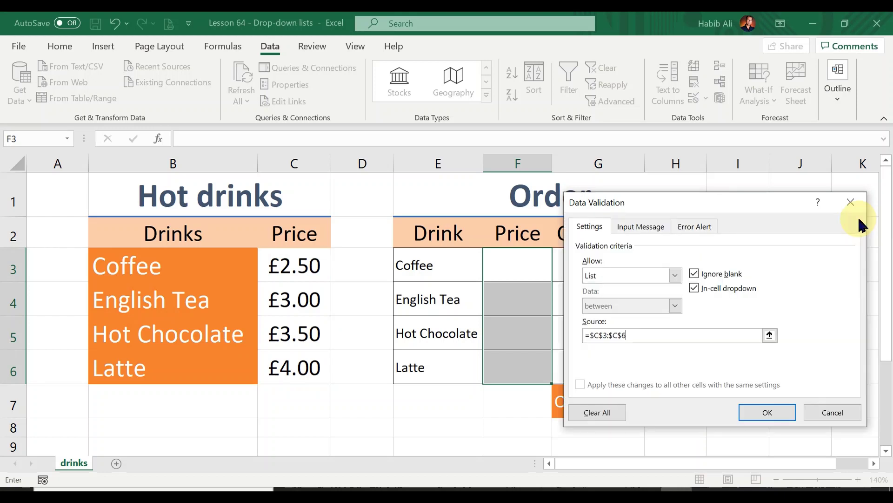
click(773, 413)
click(558, 275)
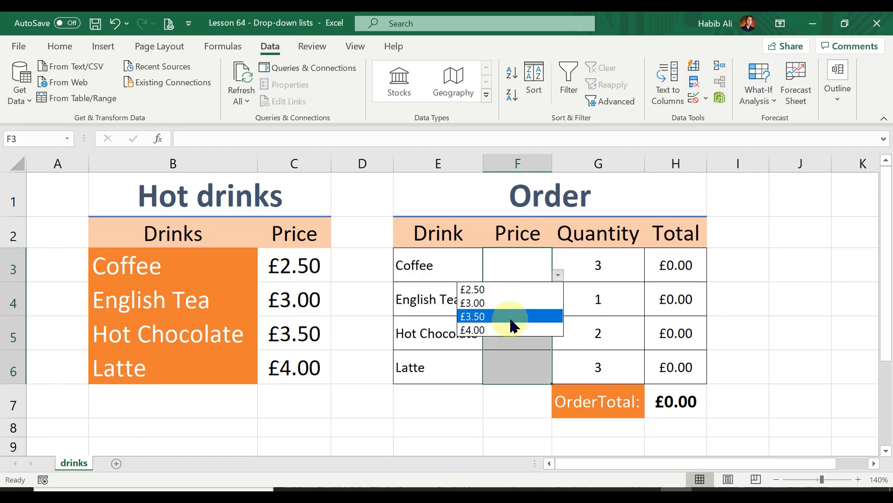
- Pick £2.50, £3.00, £3.50 and £4.00 from the F3:F6 price drop-downs
click(512, 290)
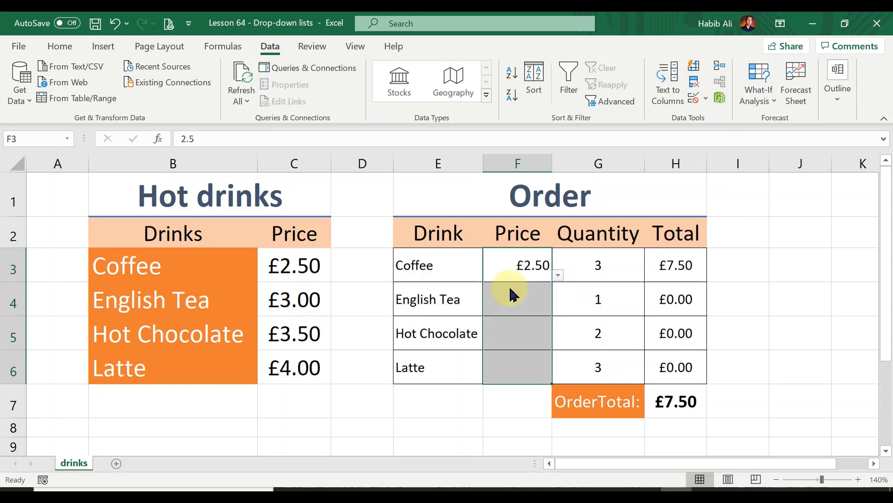
click(519, 296)
click(558, 310)
click(543, 340)
click(544, 342)
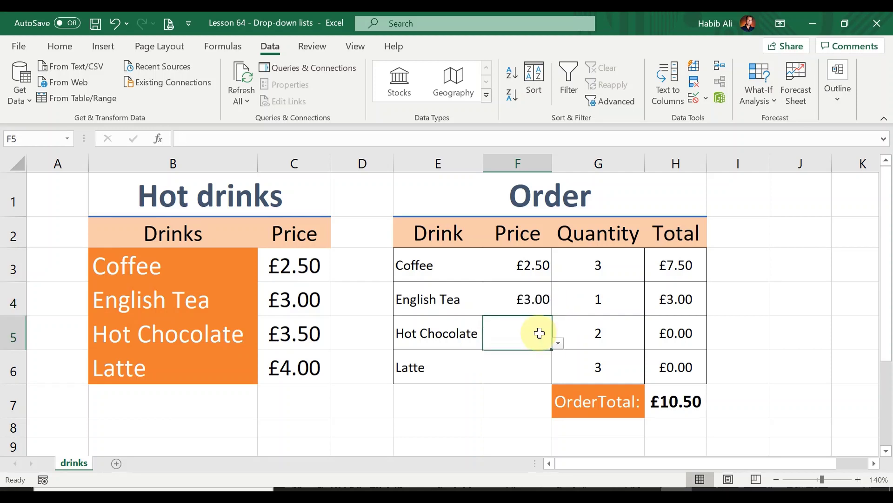
click(559, 344)
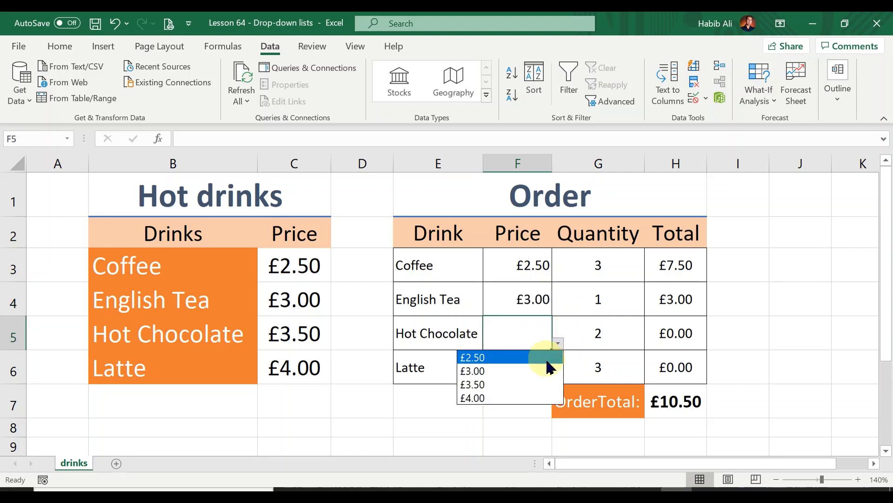
click(548, 384)
click(541, 372)
click(558, 378)
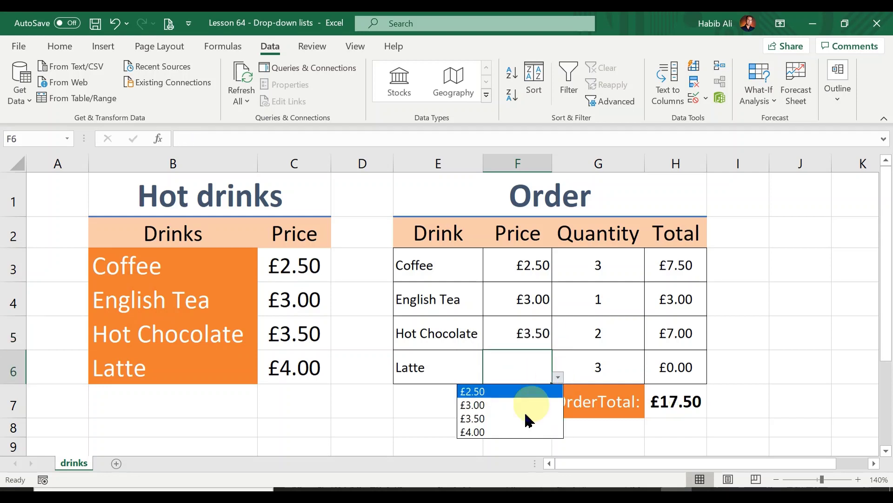
click(525, 433)
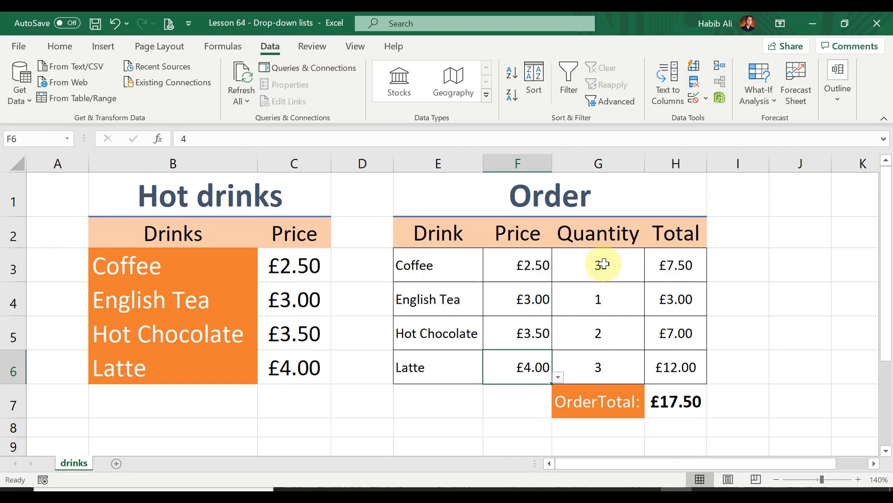
- Inspect the H3 line-total and H7 OrderTotal formulas, then select E3:E6
click(684, 266)
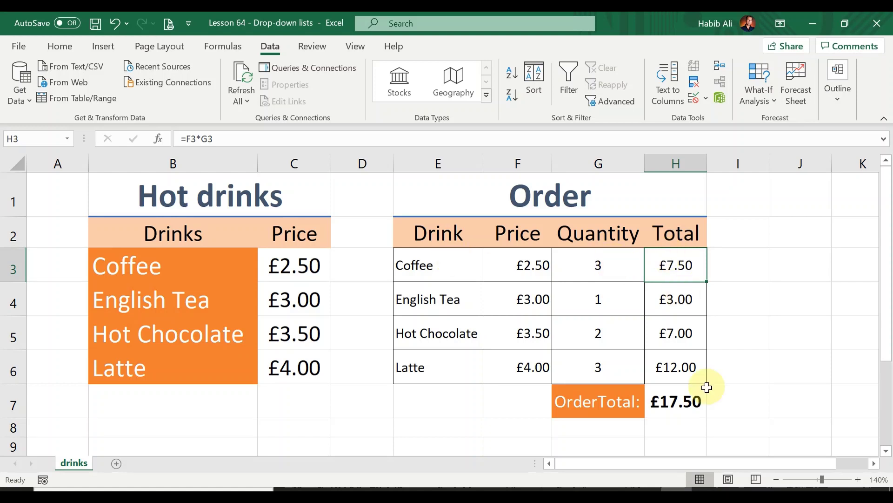
click(683, 401)
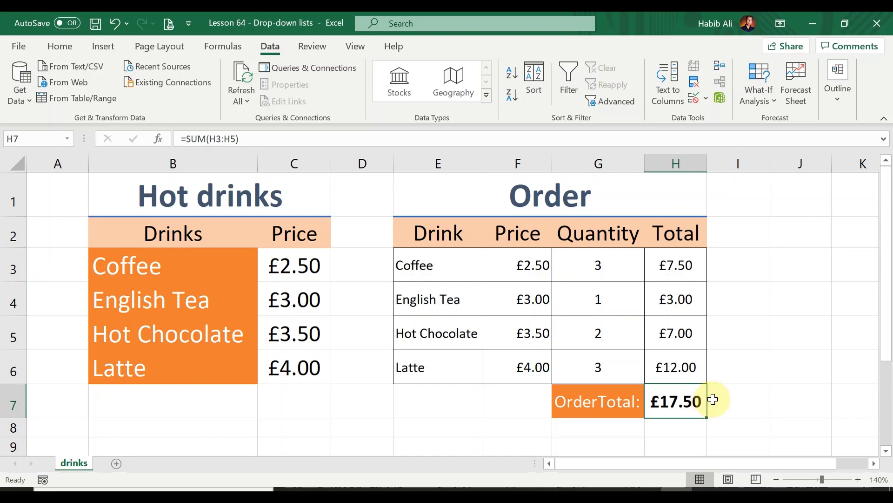
key(ctrl+Home)
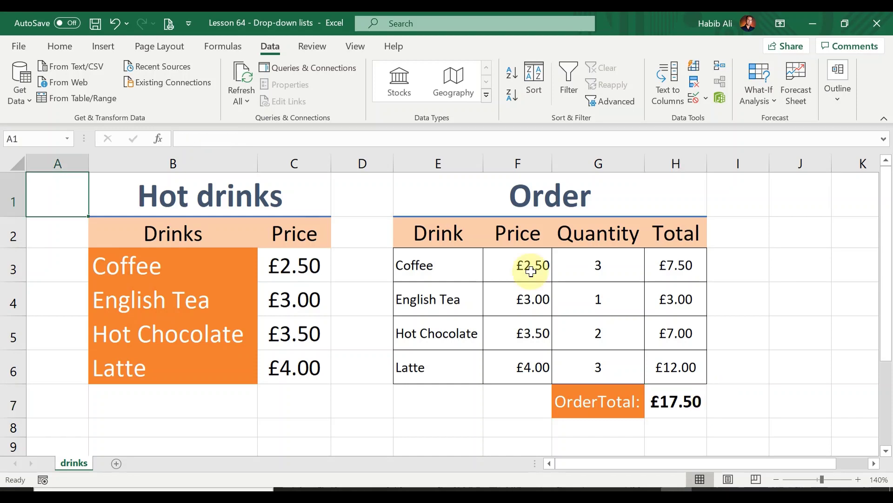
click(450, 267)
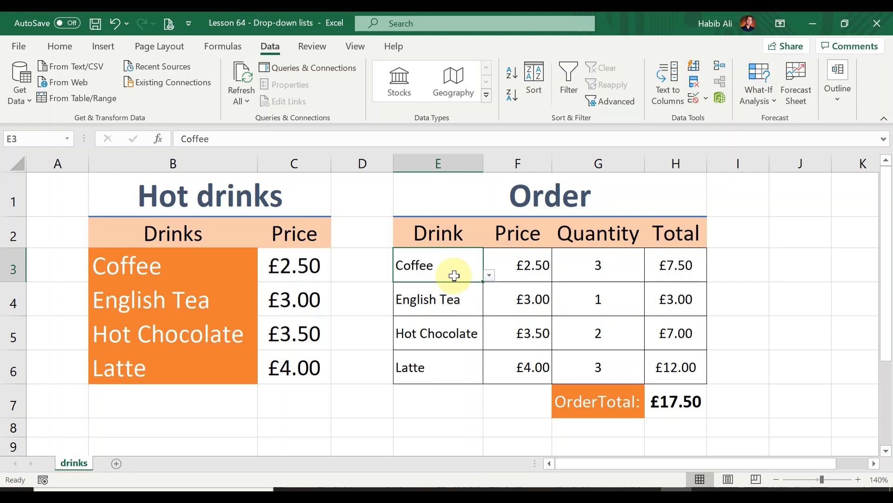
drag(454, 265, 452, 359)
- Delete the drink names in E3:E6 and reopen Data Validation for those cells
key(Delete)
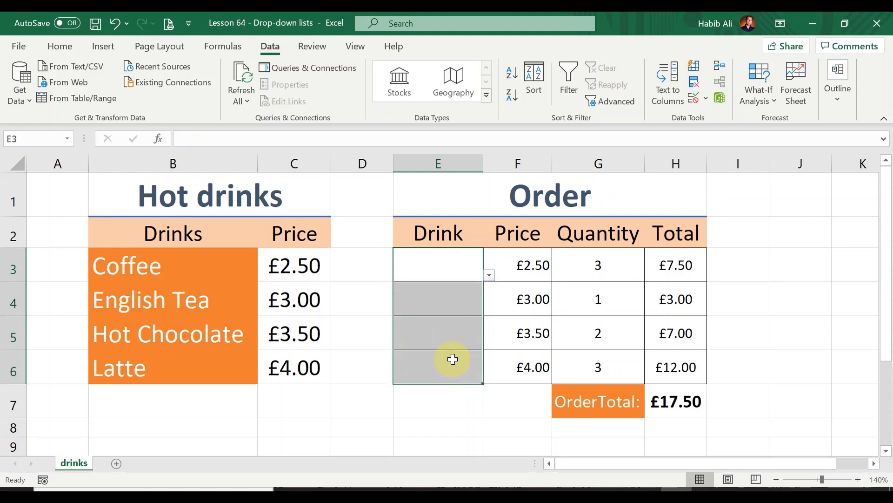
click(447, 265)
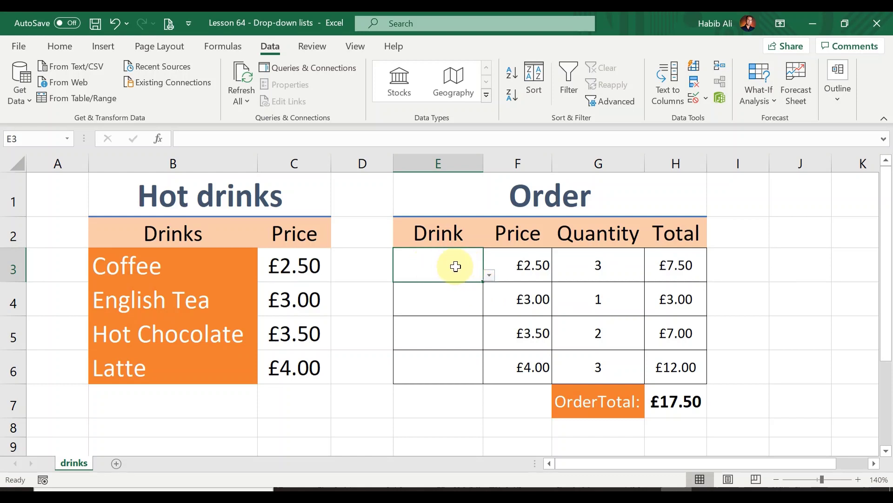
key(ctrl+Home)
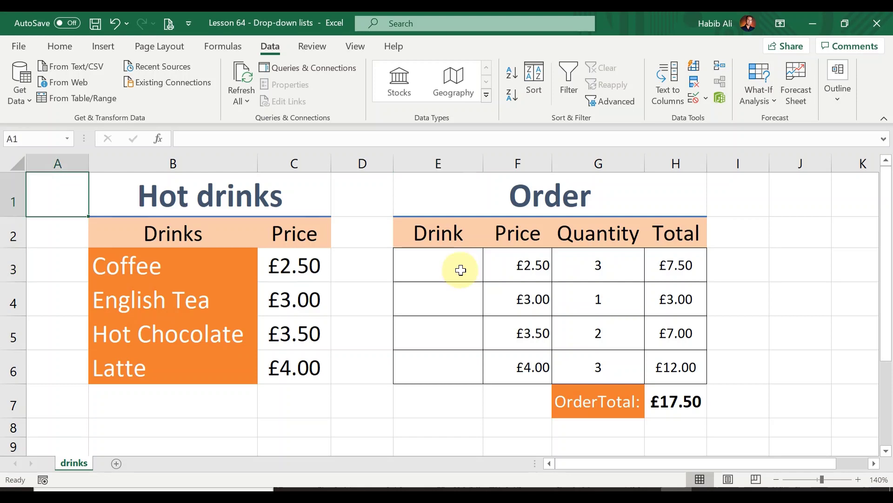
drag(461, 270, 439, 363)
click(271, 47)
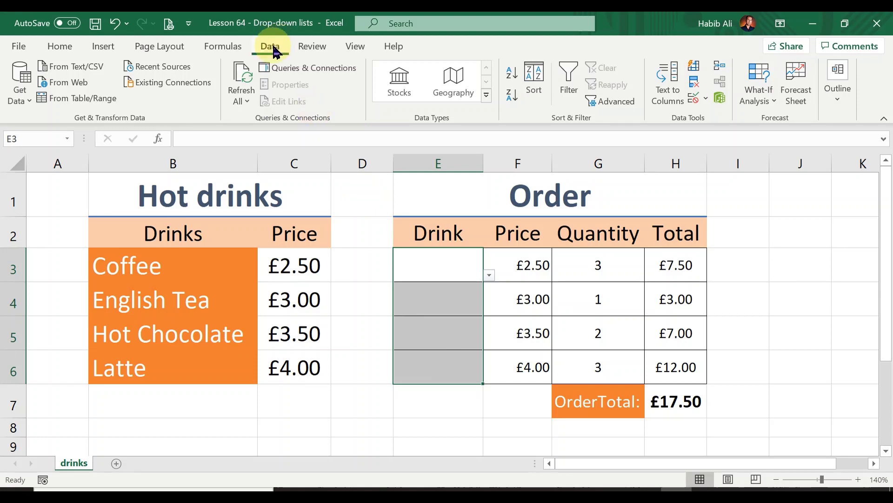
click(693, 103)
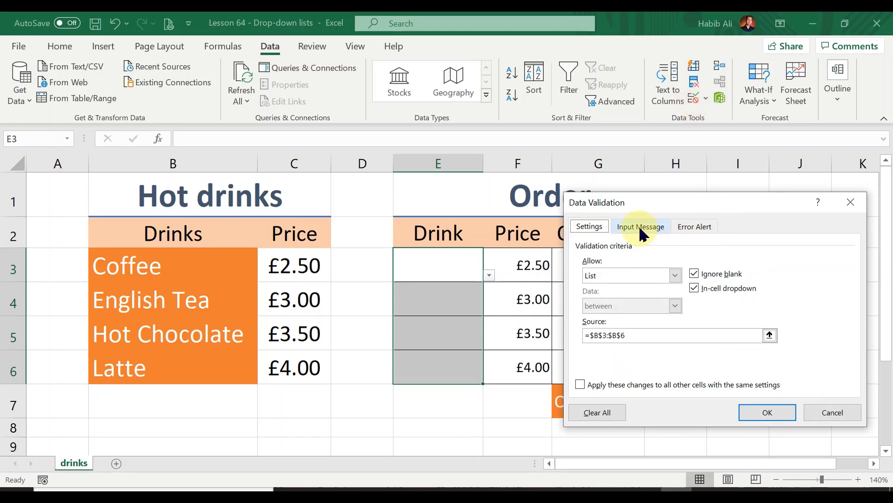
- Add the input message 'Select a drink' to the Drink cells' validation
drag(670, 201, 676, 188)
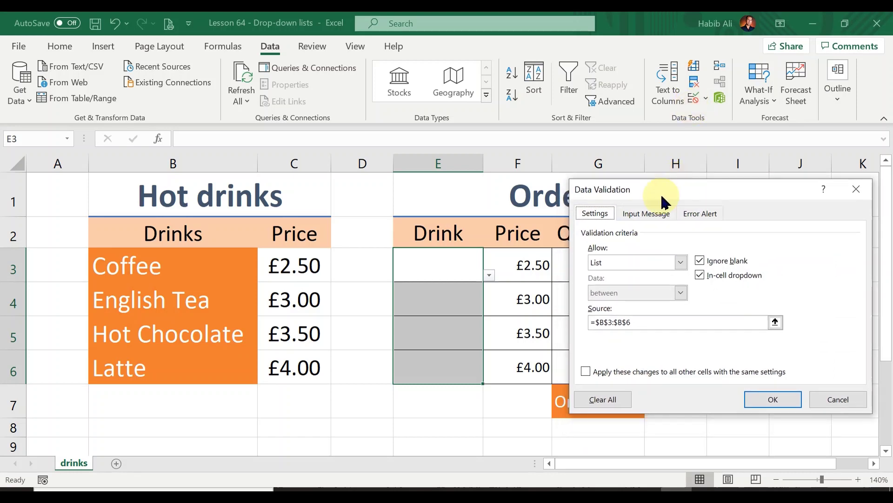
click(657, 219)
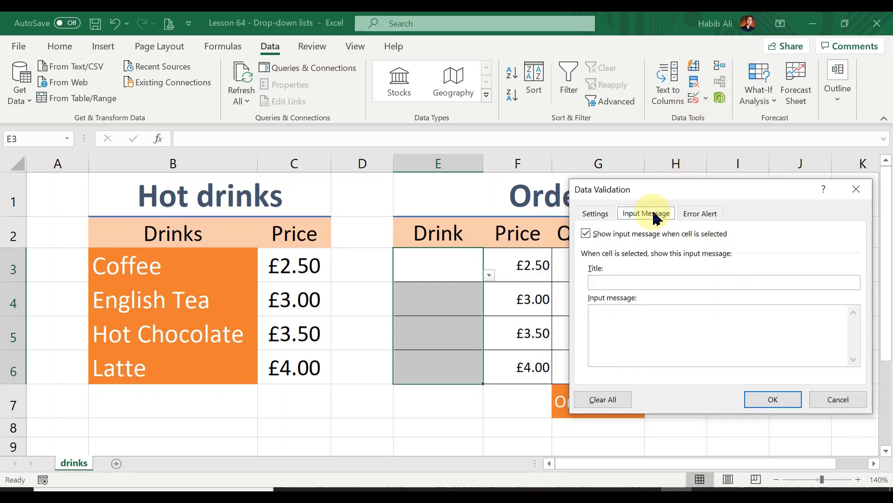
click(631, 283)
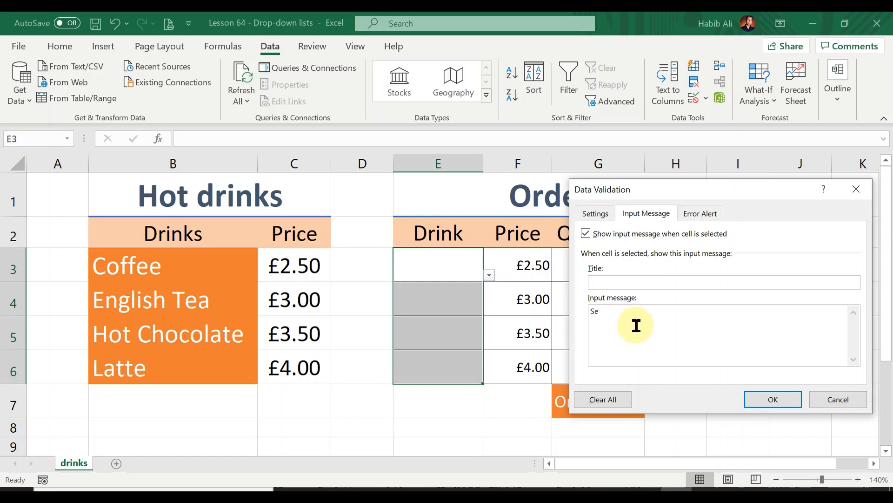
text(lect a drink)
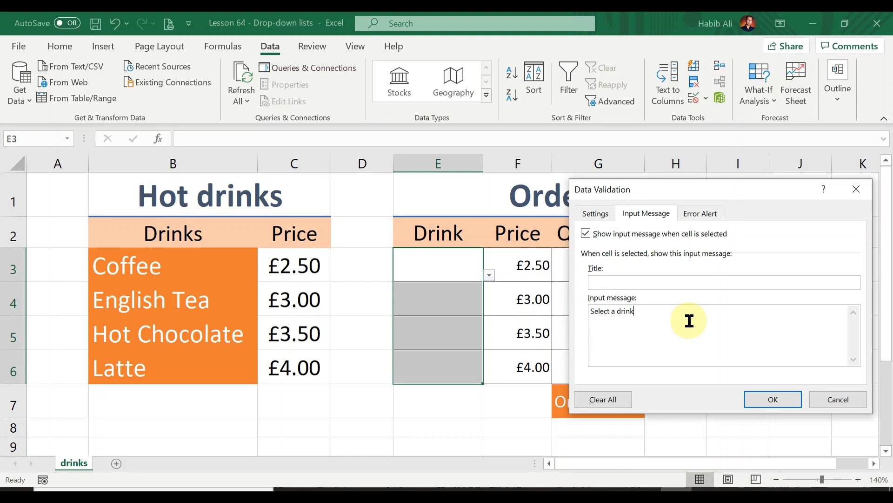
click(773, 400)
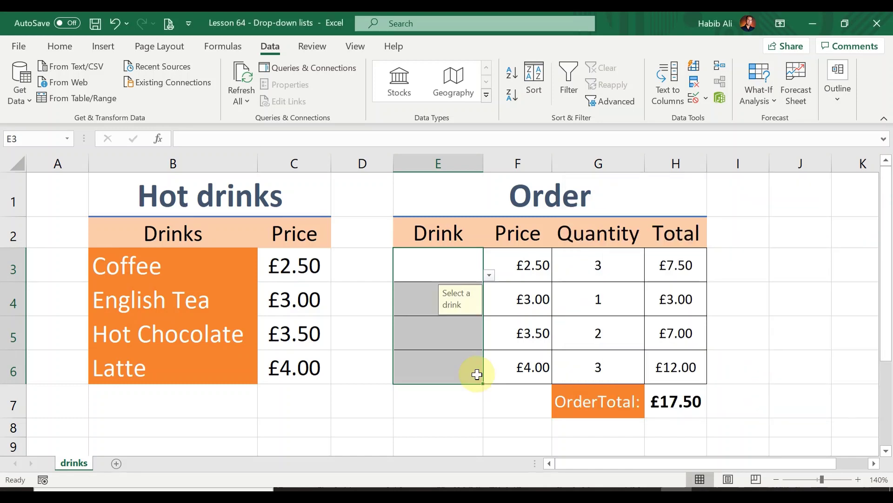
- Choose English Tea from cell E3's drop-down list, with its prompt showing
click(457, 406)
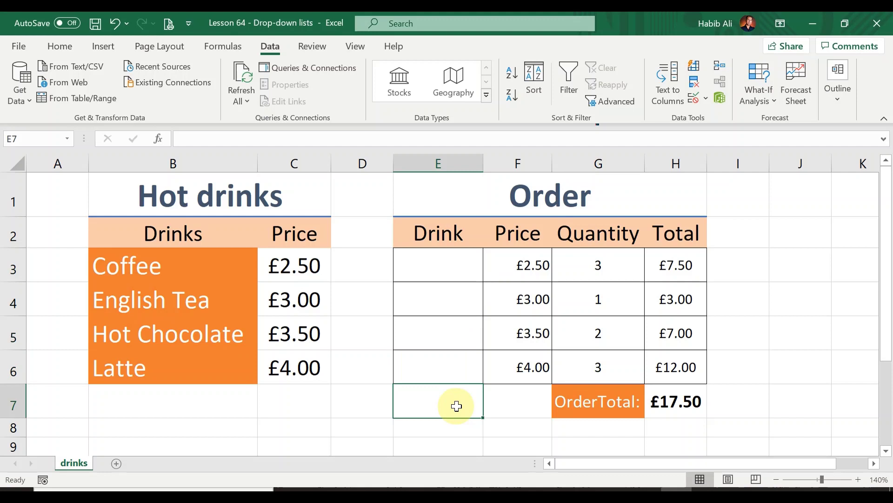
click(456, 270)
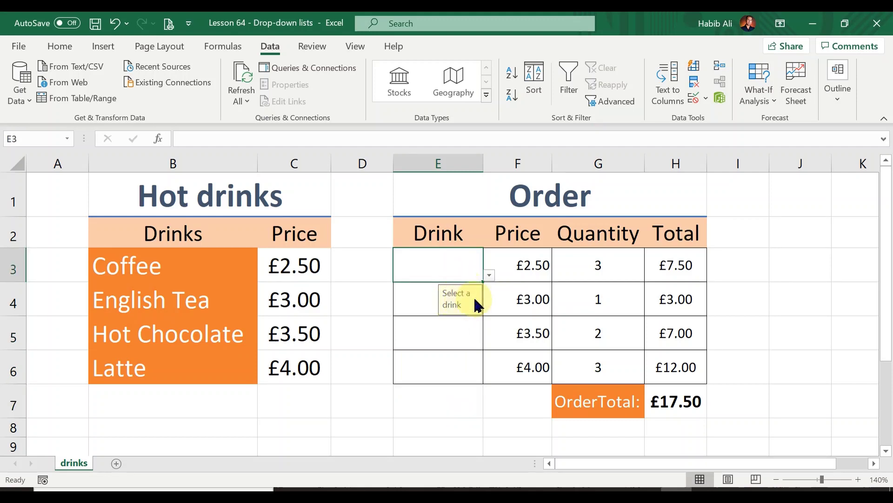
click(489, 276)
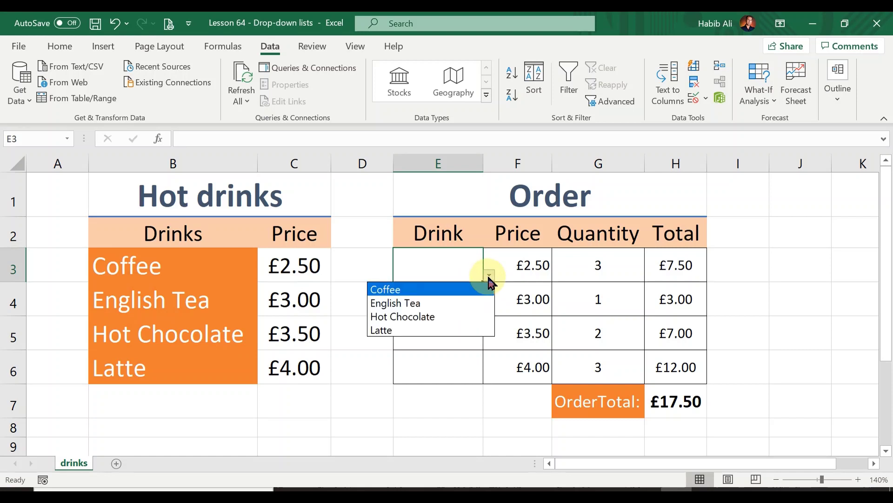
click(454, 305)
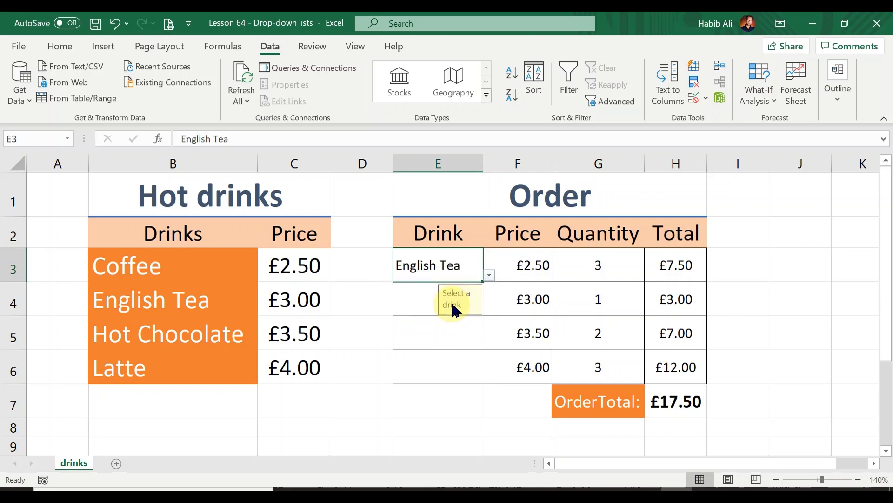
click(530, 266)
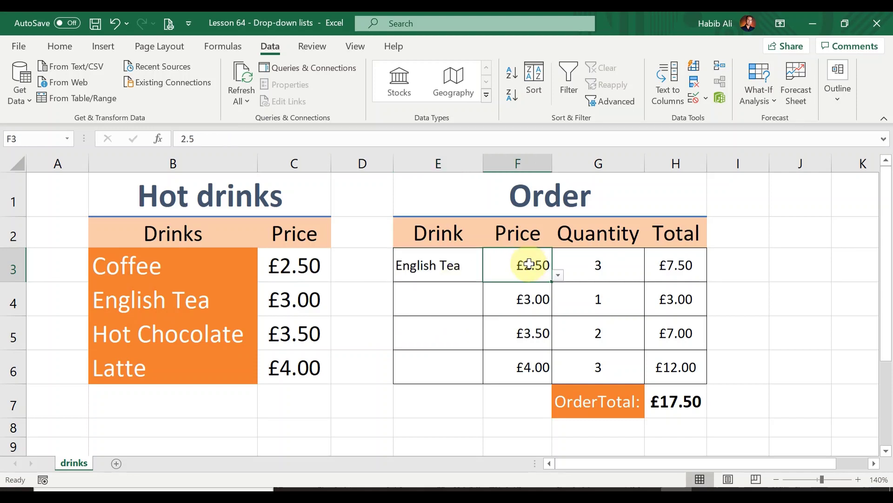
drag(522, 310, 524, 363)
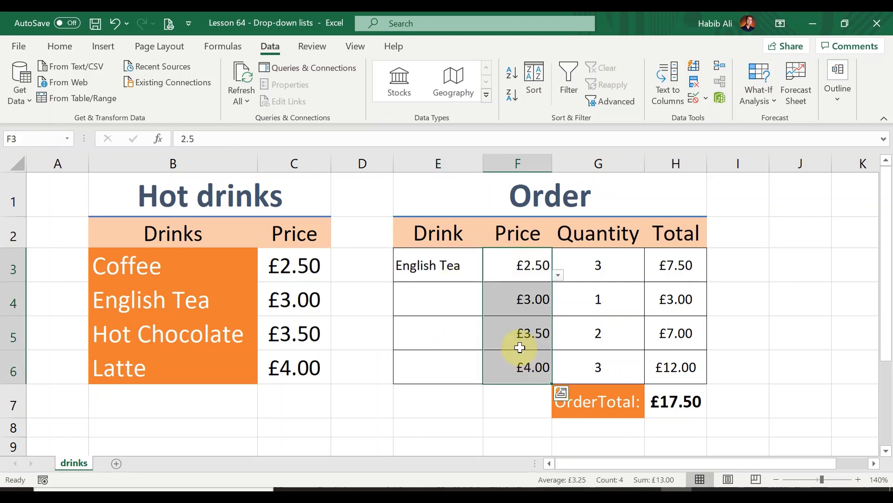
- Clear the prices in F3:F6 and give them the input message 'Select the correct price'
key(Delete)
click(522, 271)
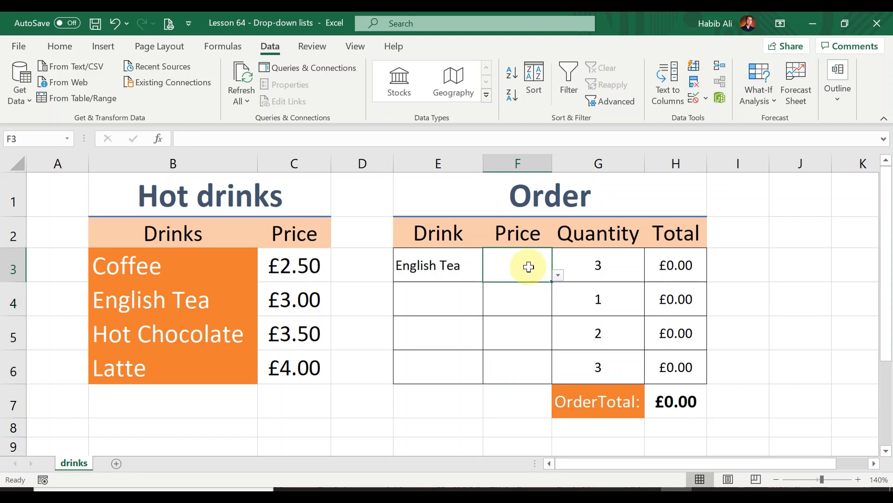
drag(534, 263, 523, 369)
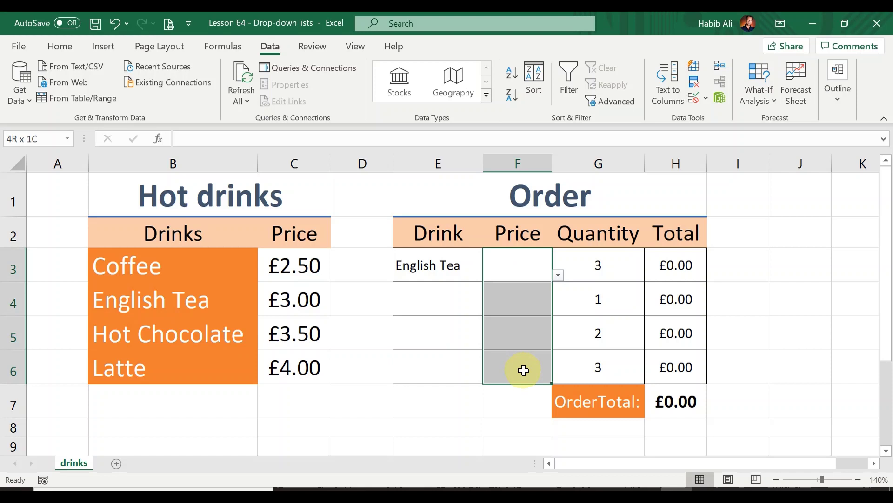
click(694, 101)
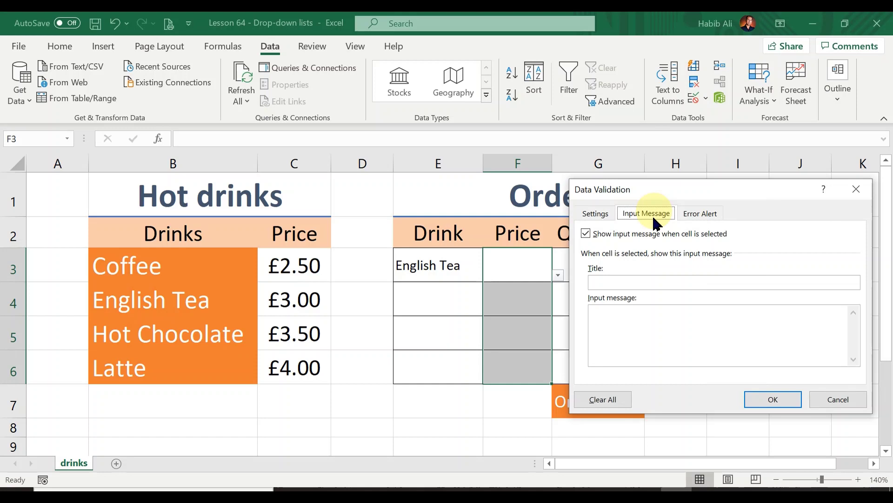
click(621, 318)
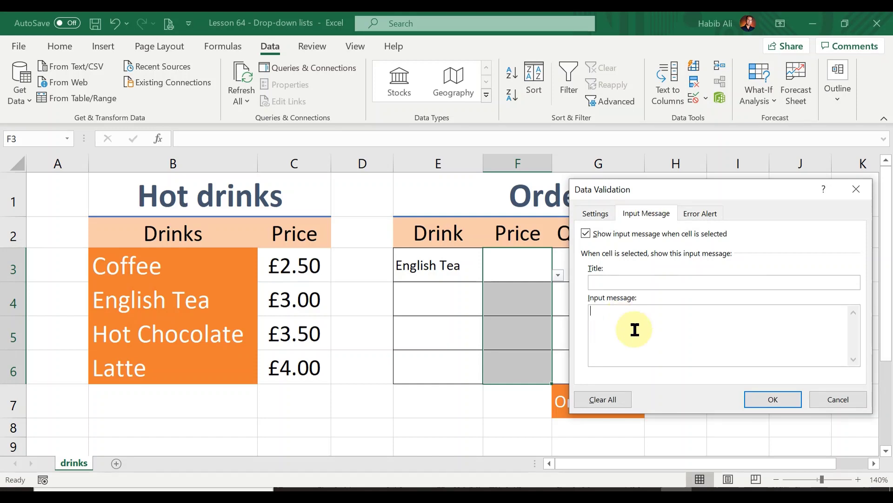
text(Select the correct price)
click(772, 399)
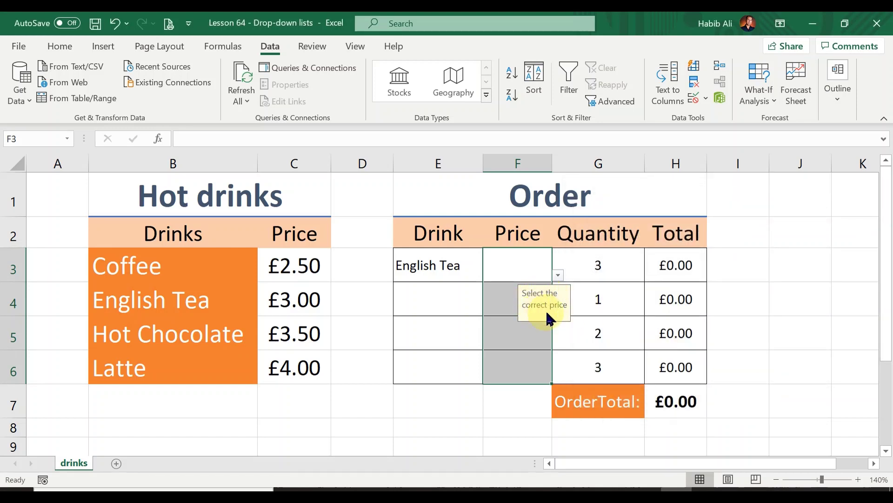
- Check the price prompt on F3 and F4, then choose £3.00 from F3's list
click(515, 301)
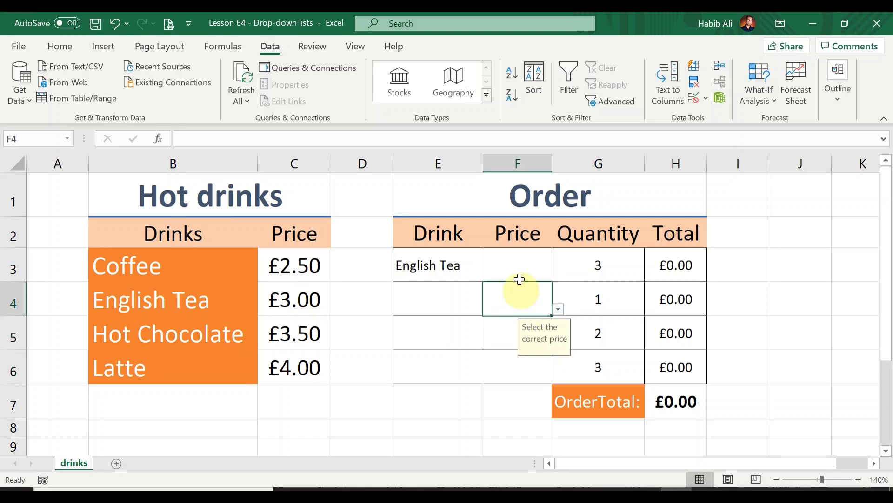
click(518, 265)
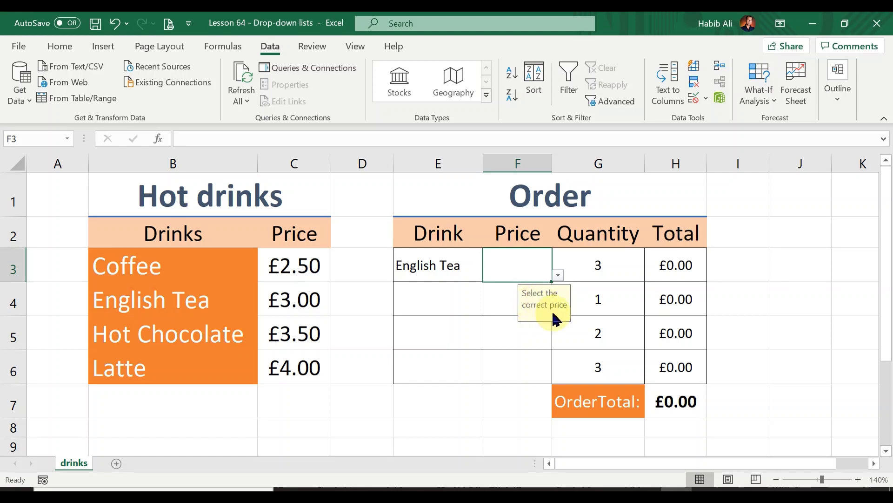
key(ctrl+Home)
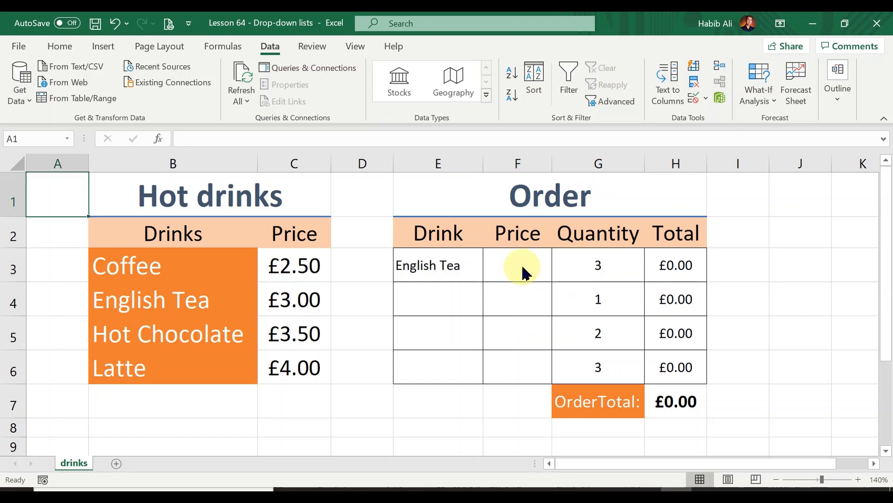
click(522, 263)
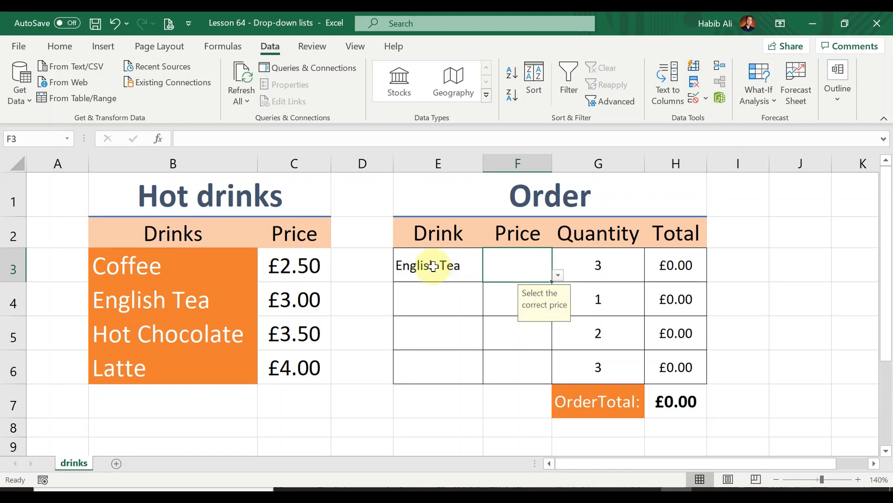
click(559, 278)
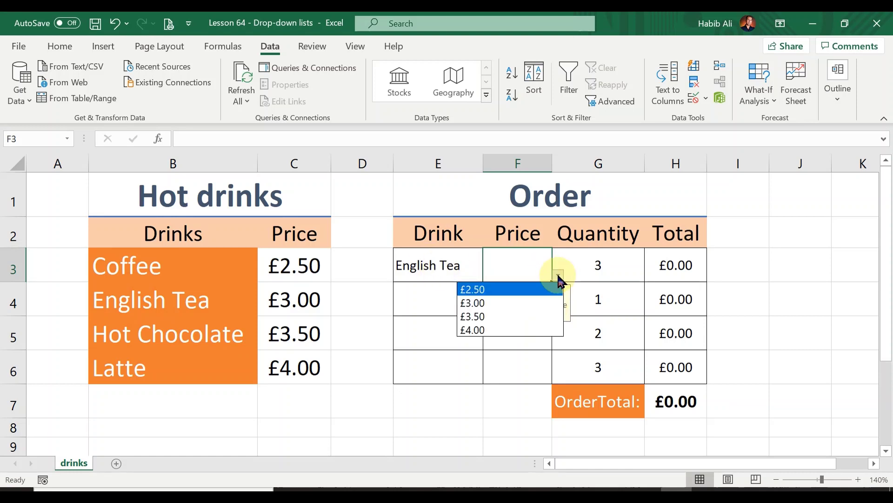
click(535, 303)
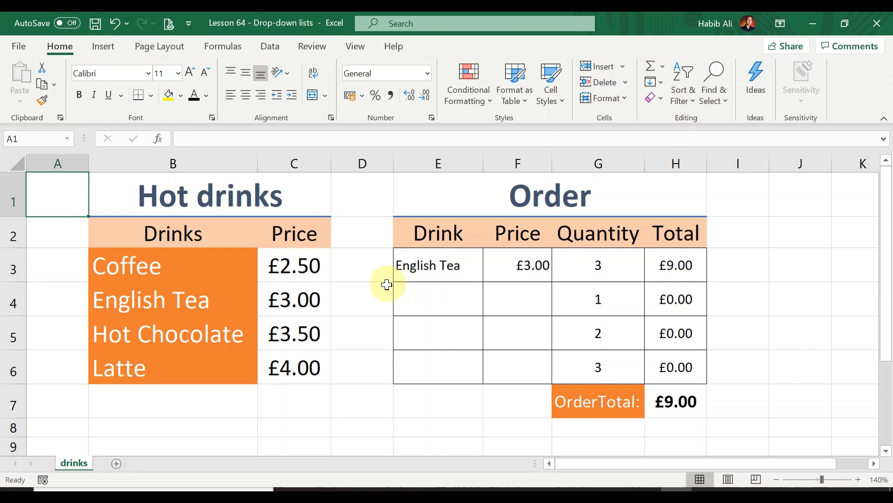
- Check E3's drink drop-down list twice, closing it each time without choosing a drink
click(204, 403)
click(220, 312)
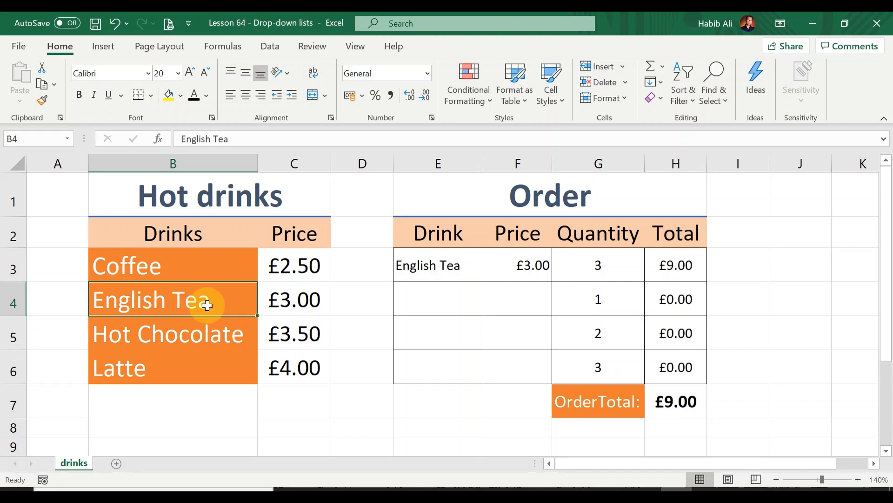
click(209, 399)
click(443, 265)
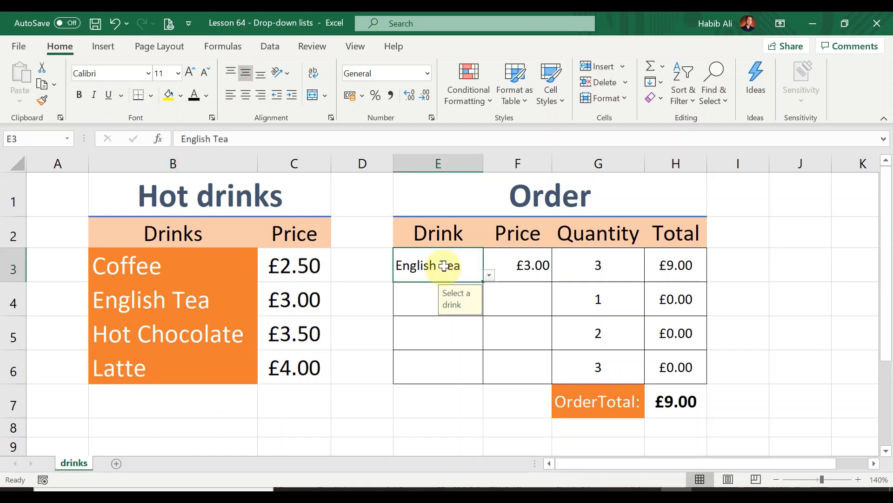
click(487, 277)
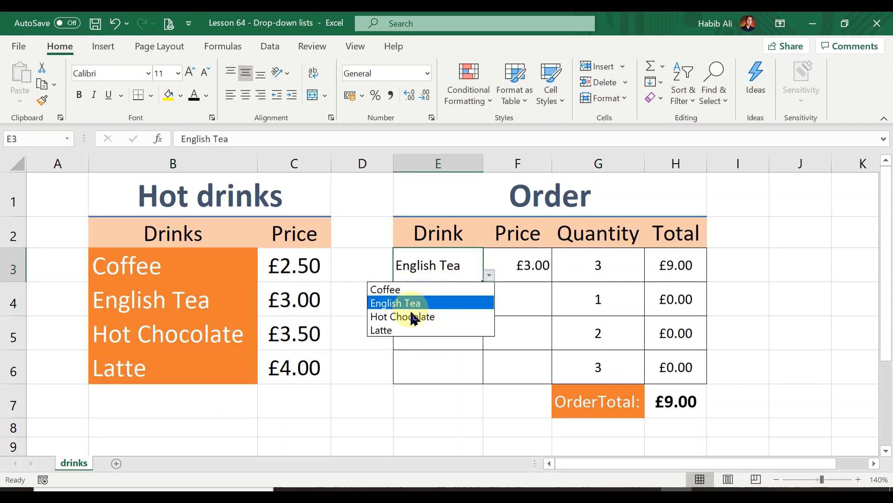
click(215, 402)
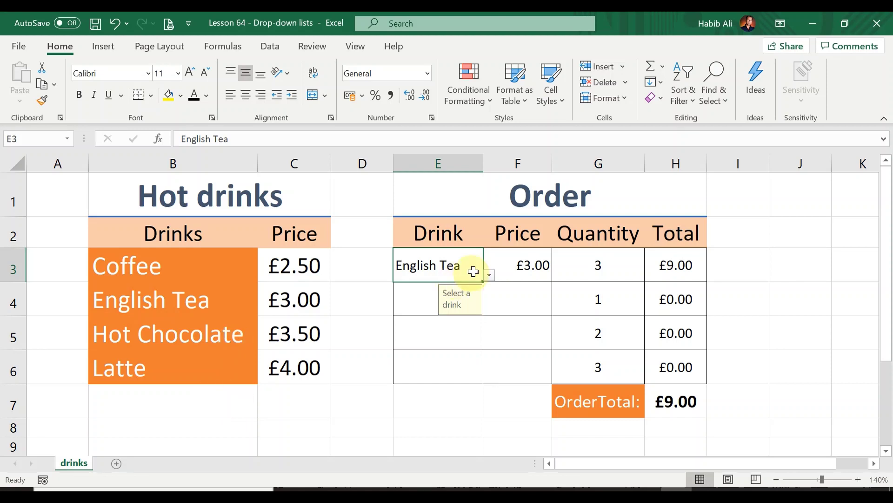
click(489, 274)
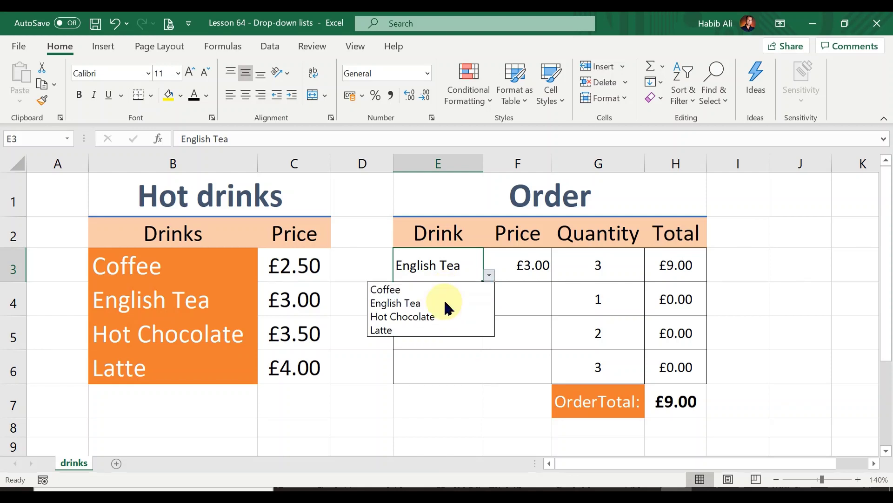
click(223, 399)
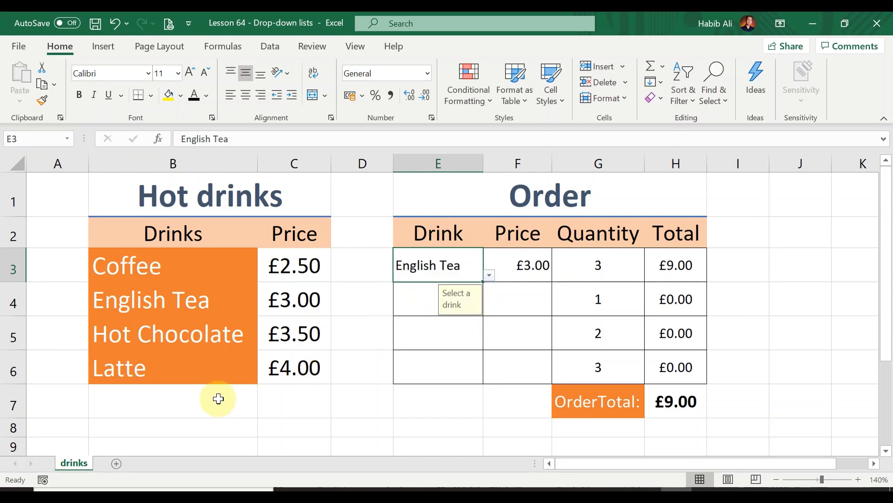
- Type the new drink name Cappuccino into B7, below Latte
click(225, 399)
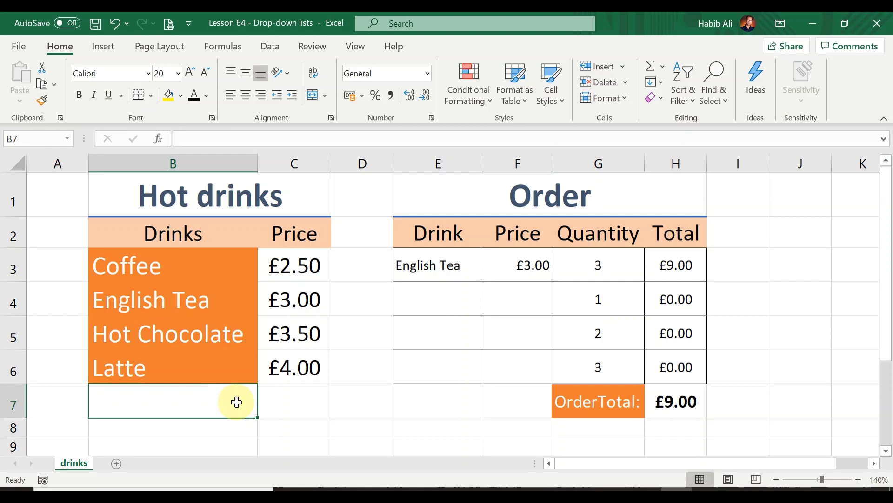
text(Cp)
key(BackSpace)
text(appuccino)
- Commit Cappuccino in B7 and enter £5.00 as its price in C7
key(Return)
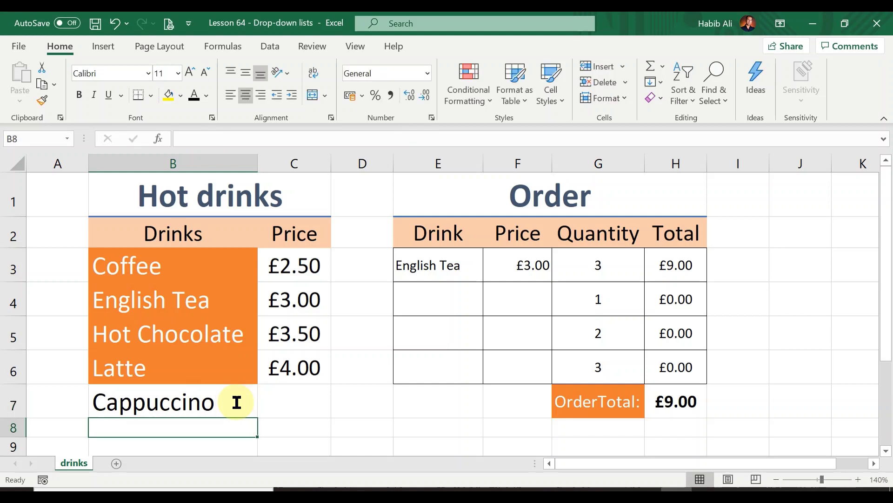
click(292, 404)
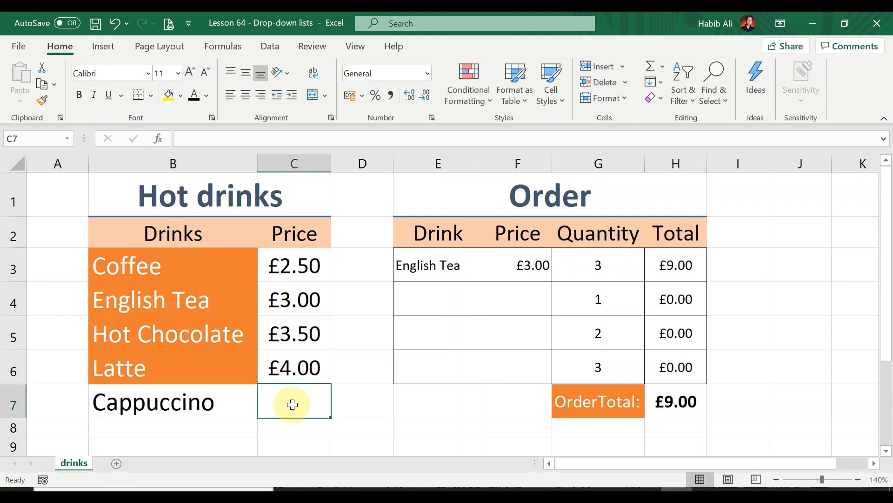
text(5)
key(BackSpace)
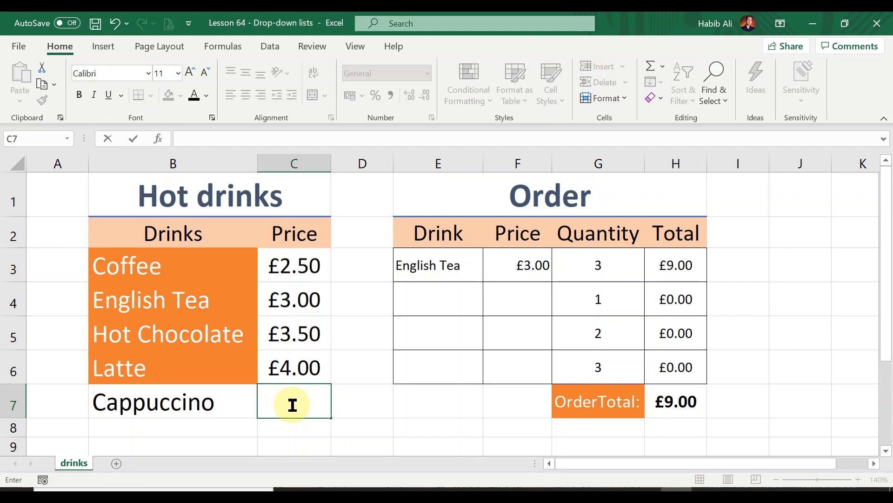
text(£5.00)
key(Return)
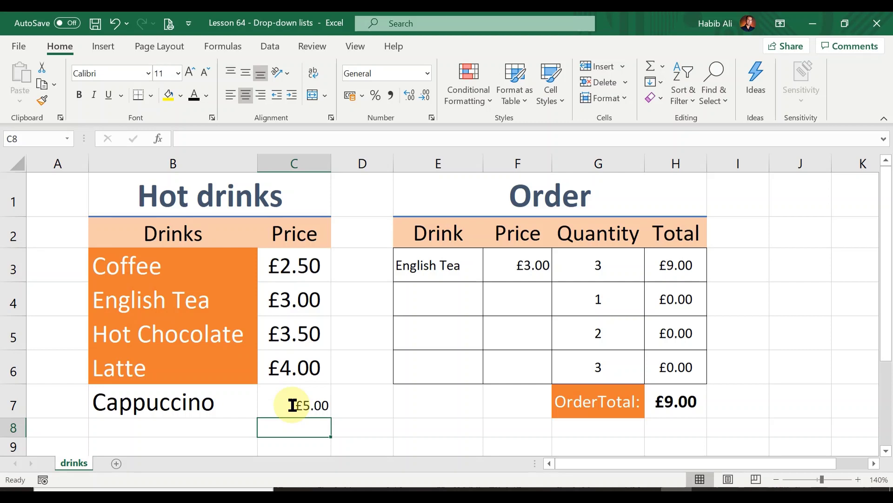
click(298, 404)
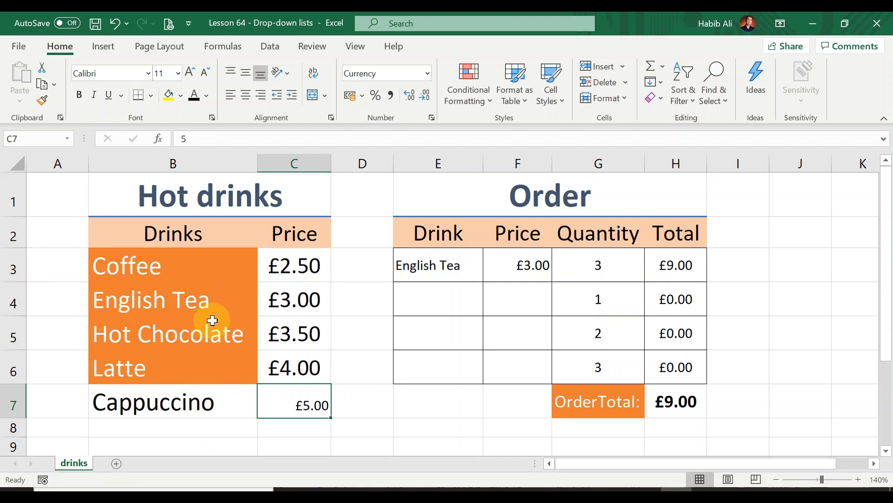
- Confirm E3's drop-down lacks Cappuccino, then clear Cappuccino and £5.00 from B7:C7
click(459, 266)
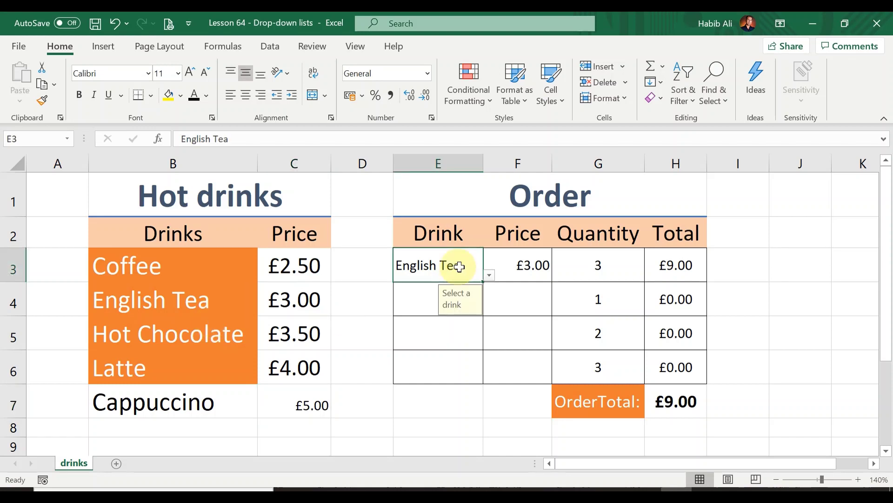
click(489, 275)
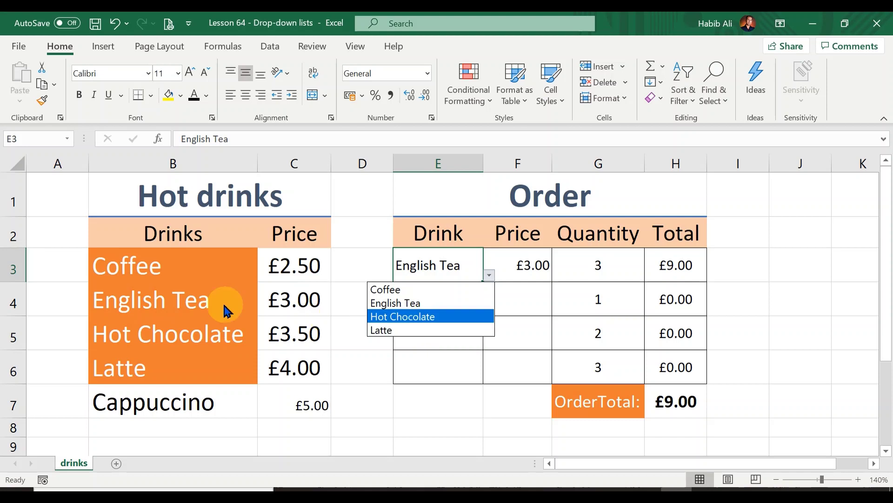
key(Escape)
drag(299, 405, 235, 408)
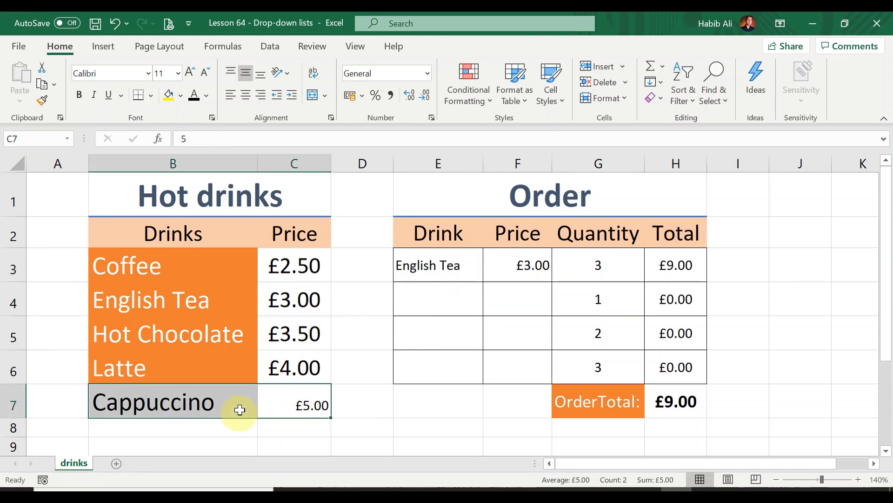
key(Delete)
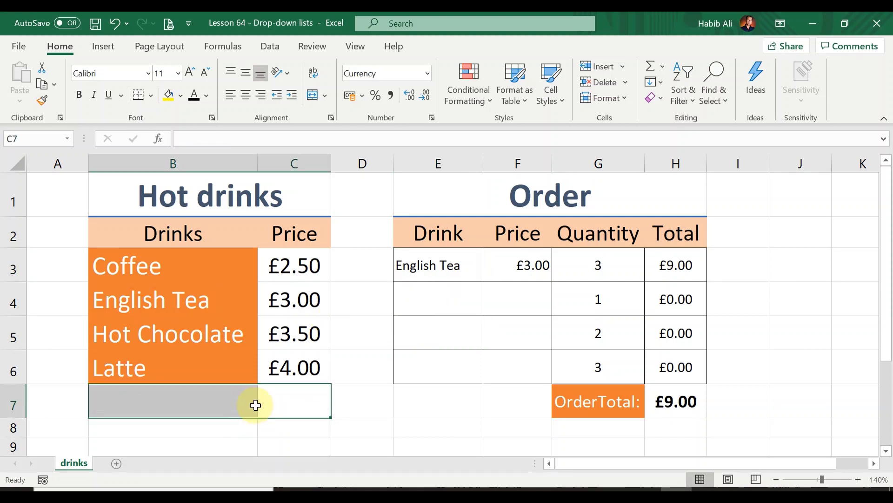
- Select the whole Hot drinks list B2:C6, including its headers
click(235, 311)
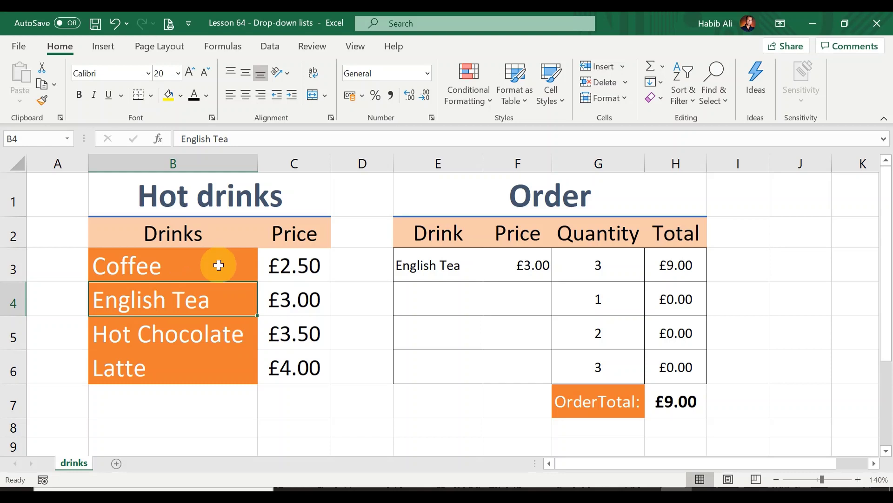
click(254, 232)
drag(291, 231, 297, 354)
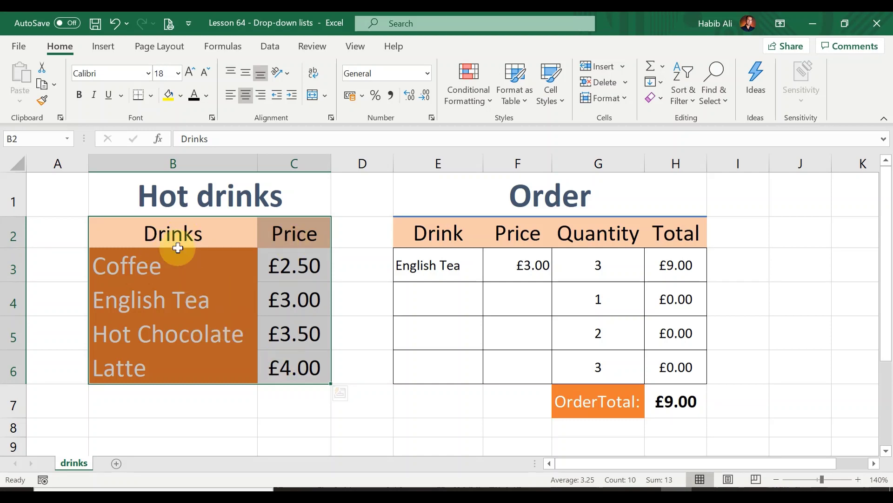
- Convert B2:C6 into an Excel table with headers using Insert > Table
click(108, 52)
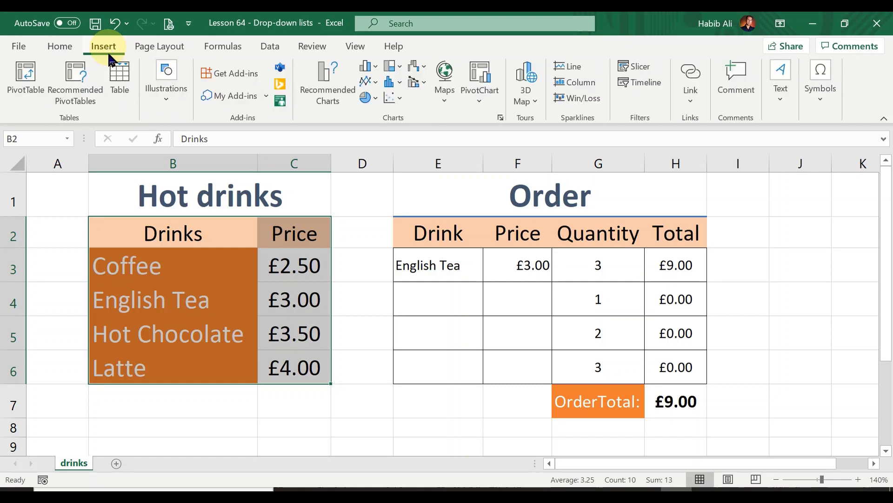
click(120, 90)
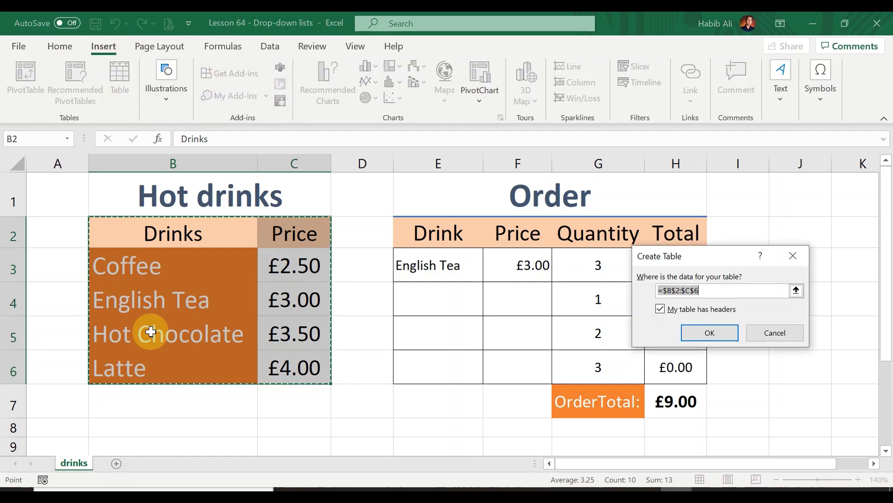
click(710, 332)
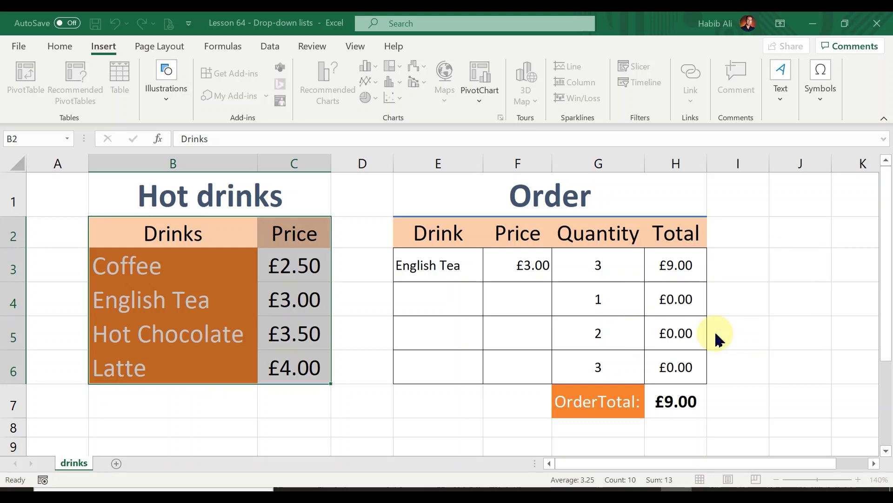
click(237, 343)
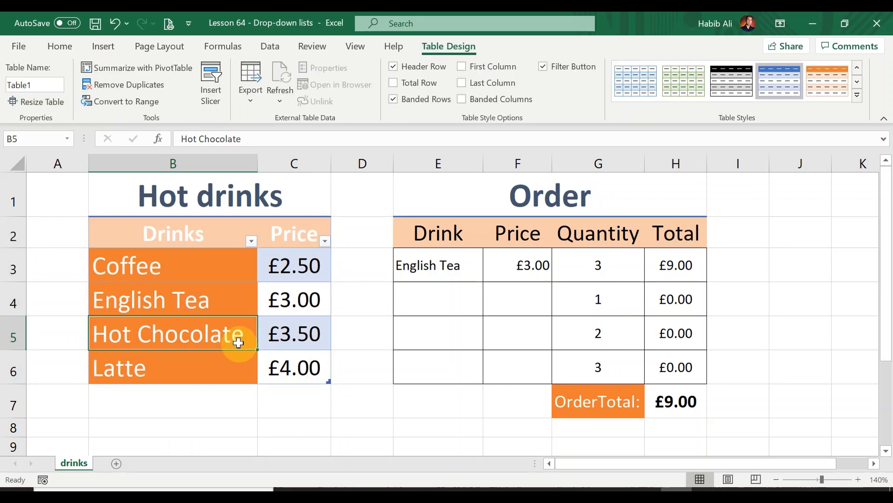
click(221, 398)
- Enter Cappuccino in B7 and 5 in C7, expanding the Hot drinks table to row 7
text(C)
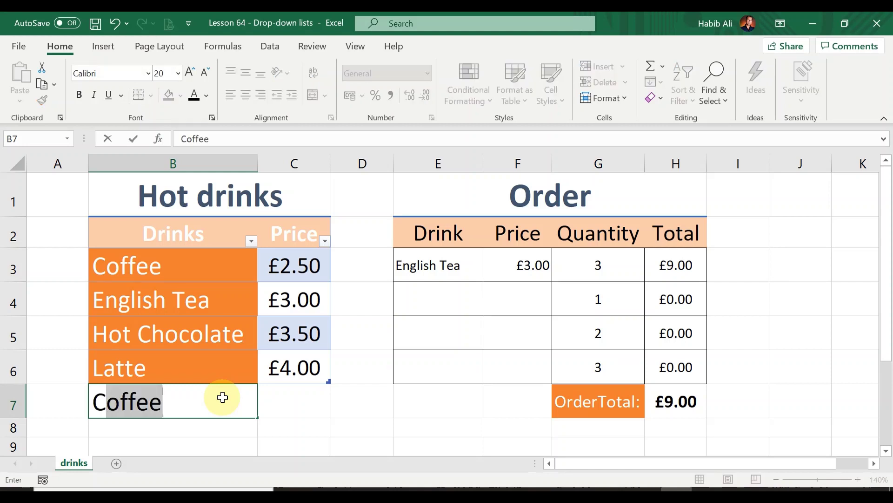
text(appuccino)
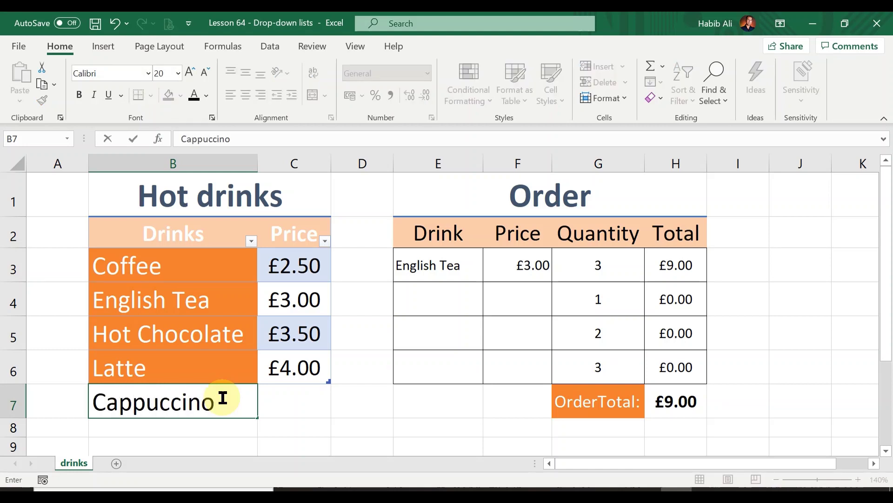
key(ctrl+Return)
key(Return)
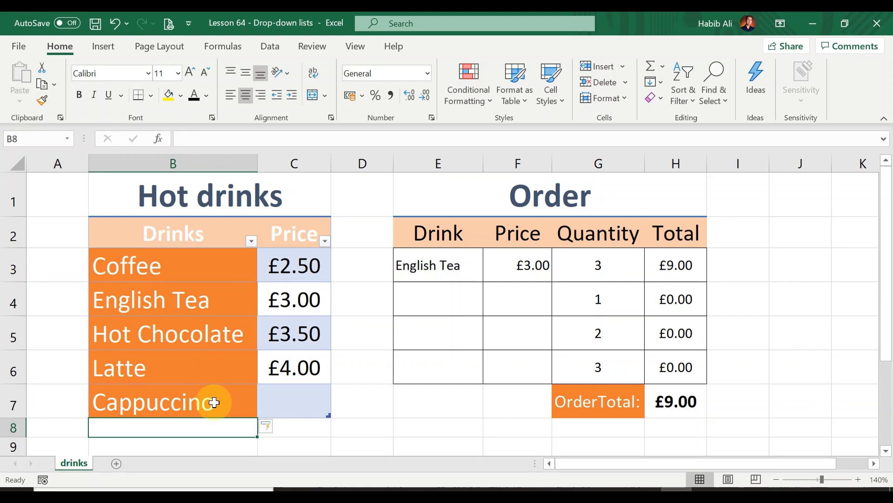
click(210, 400)
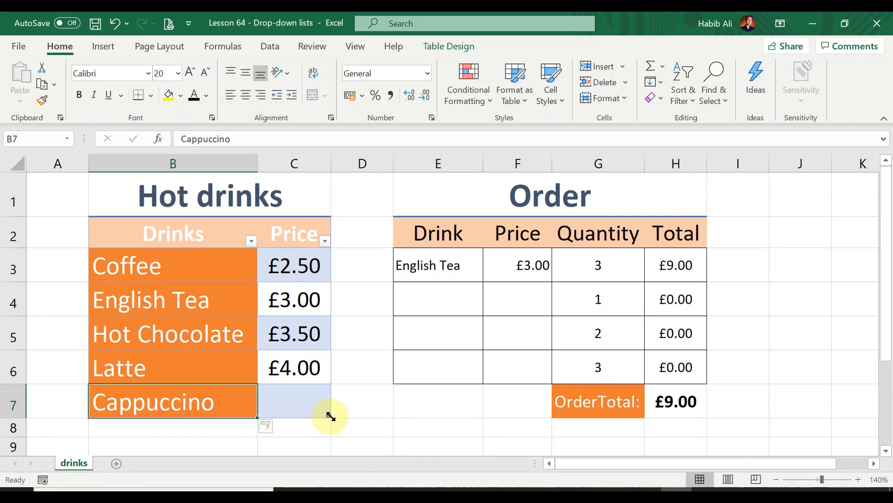
click(306, 398)
text(5)
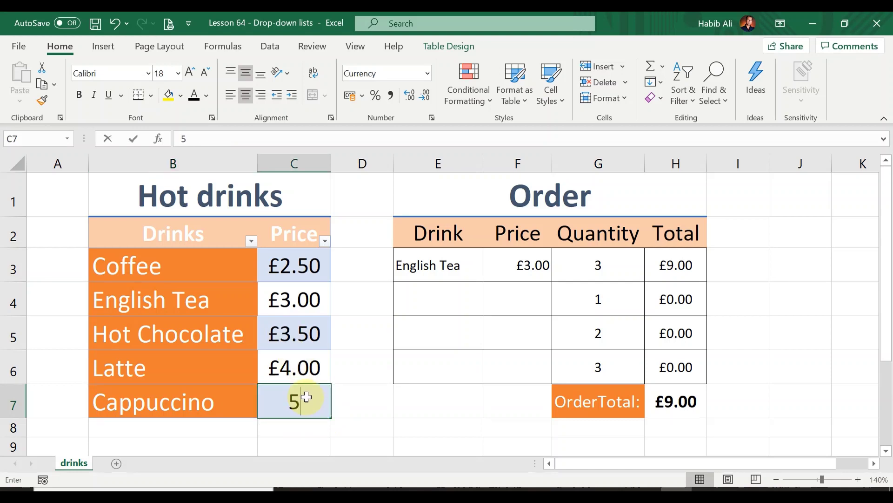
key(Return)
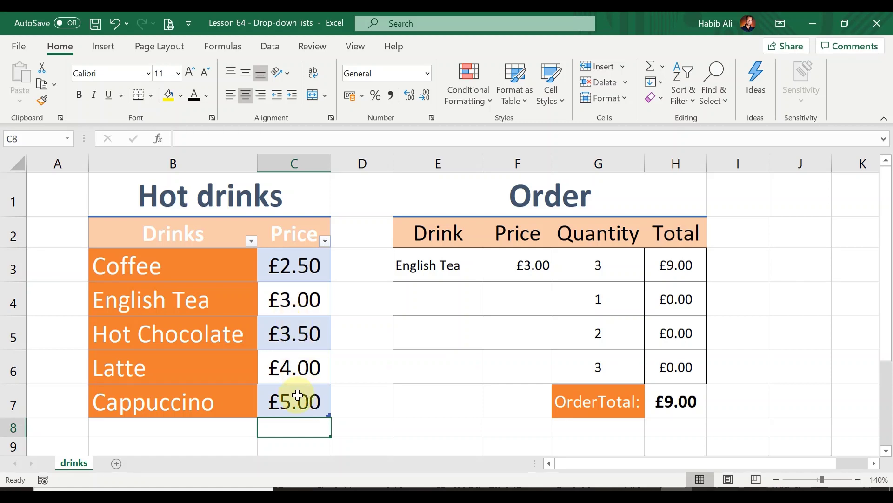
click(291, 332)
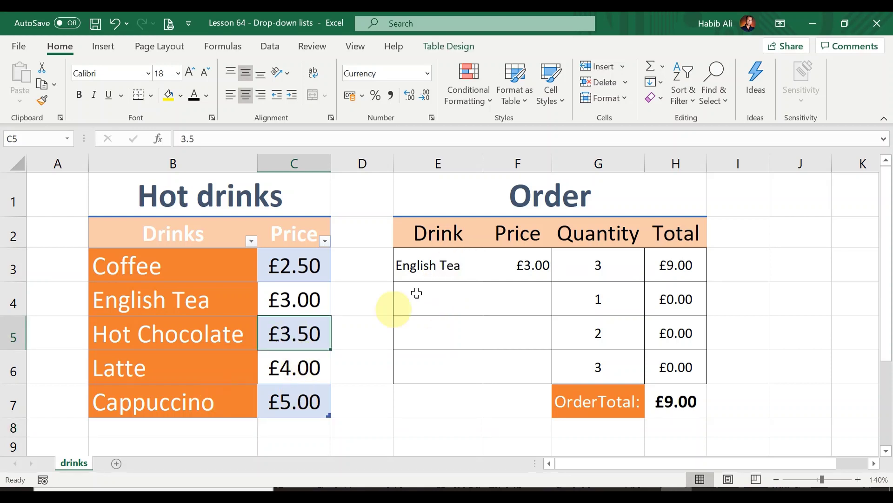
- Choose Cappuccino in E4 and £5.00 in F4 from the expanded drop-down lists
click(434, 268)
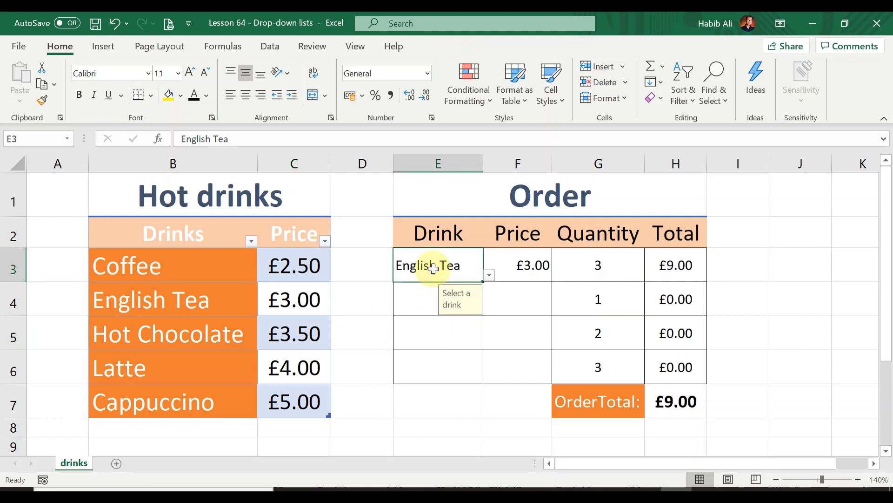
click(490, 275)
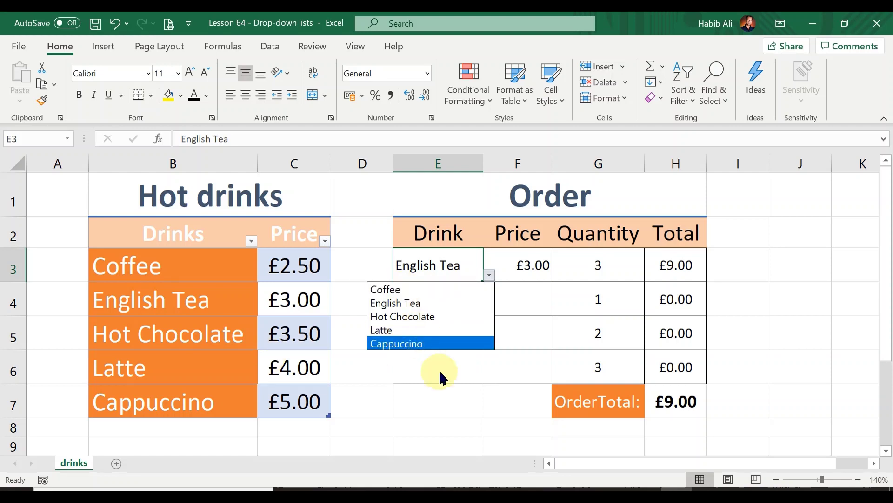
click(449, 299)
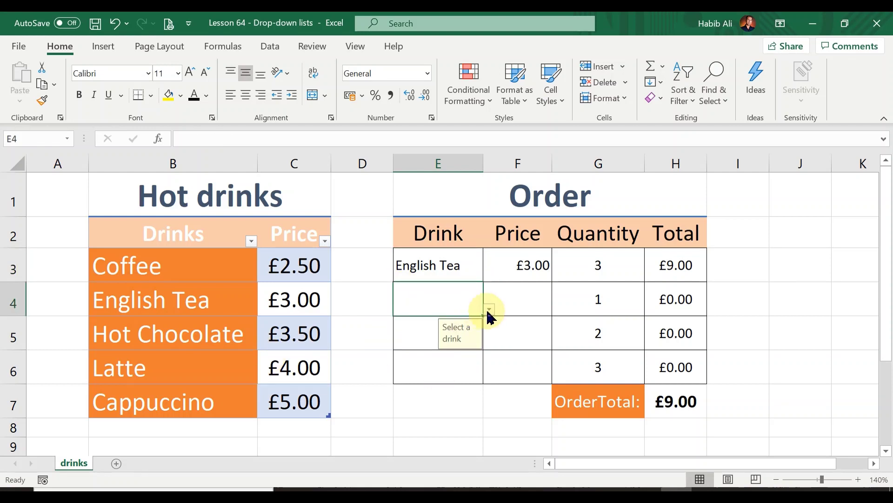
click(488, 310)
click(458, 378)
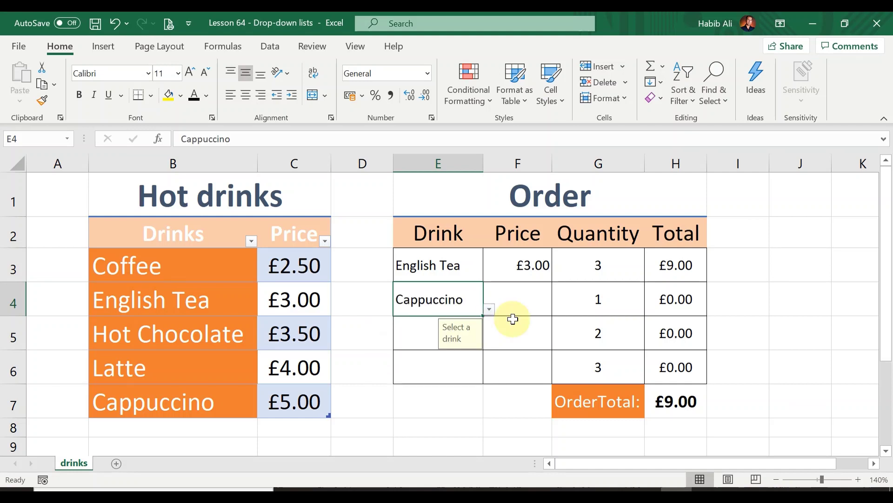
click(519, 305)
click(559, 309)
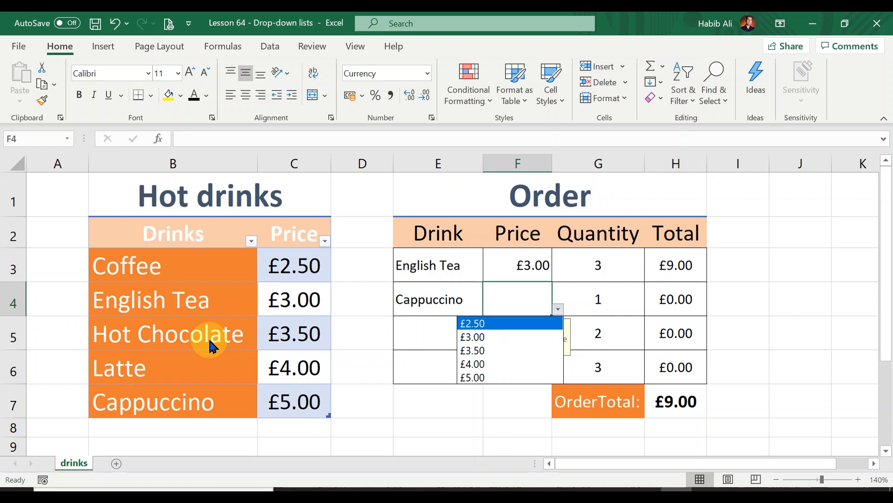
click(515, 377)
key(ctrl+Home)
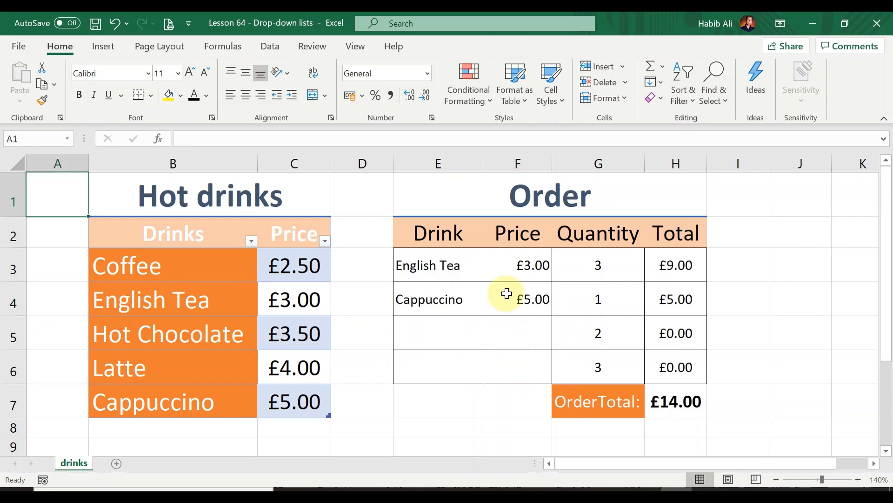
- Choose Hot Chocolate in E5 and £3.50 in F5 from the drop-downs
click(466, 328)
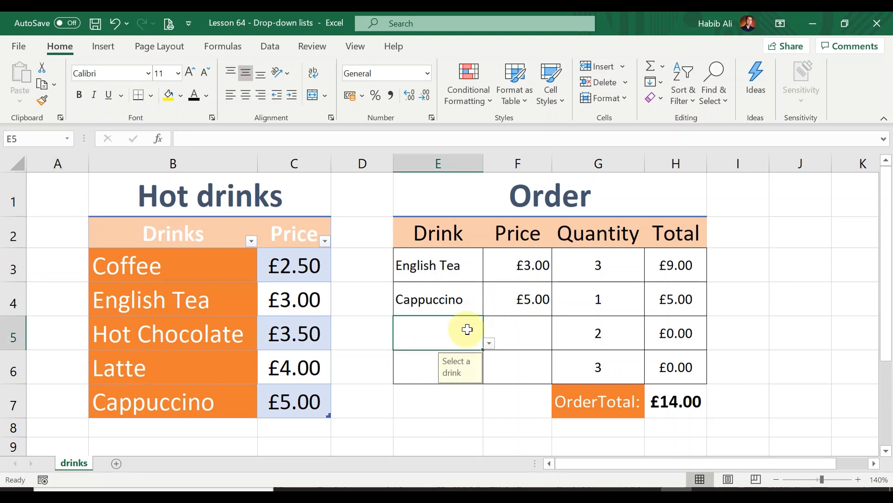
click(490, 344)
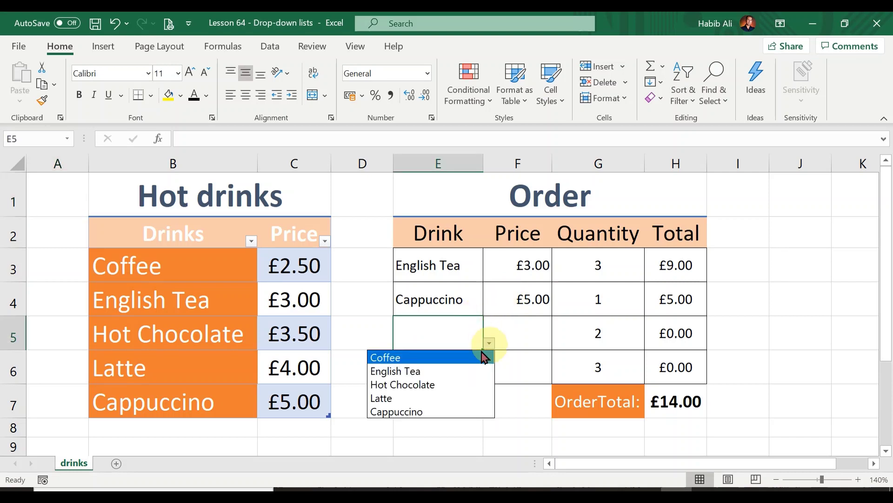
click(475, 383)
click(516, 331)
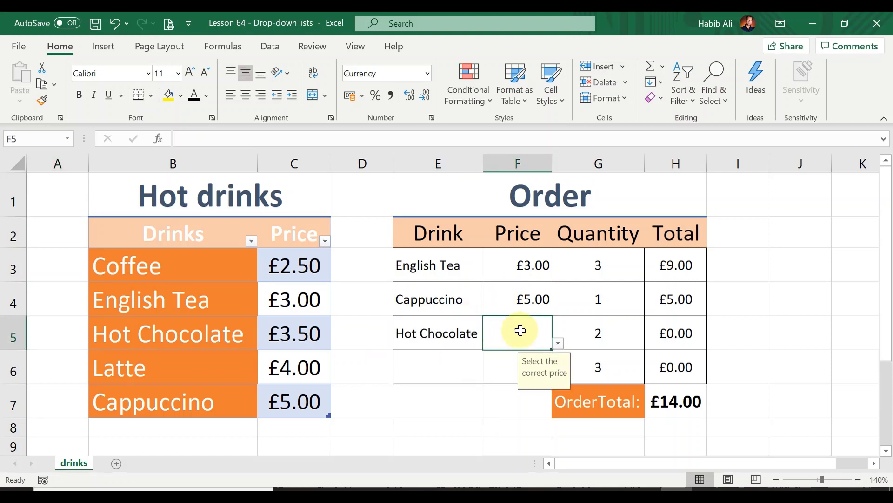
click(560, 345)
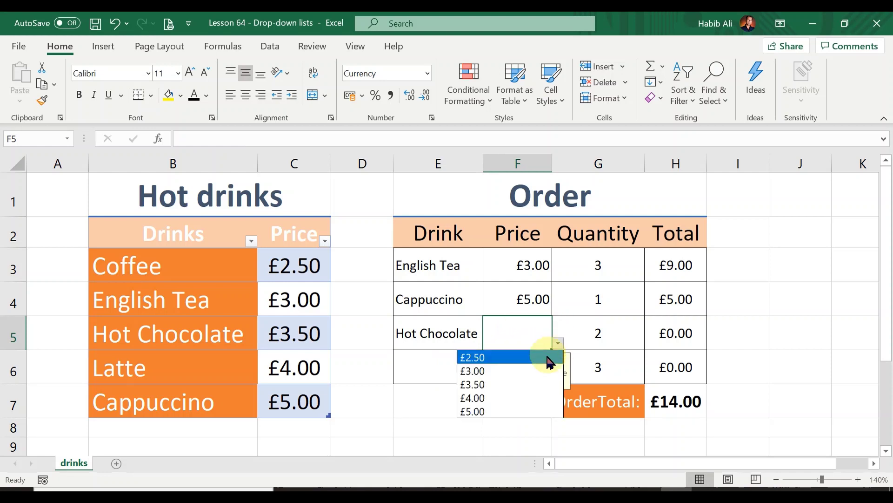
click(529, 384)
- Choose Coffee in E6 and £2.50 in F6 from the drop-downs
click(450, 367)
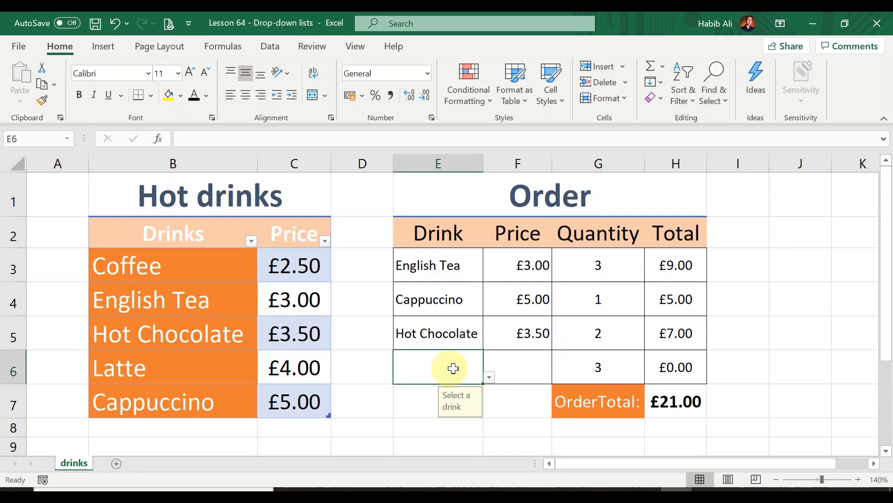
click(489, 376)
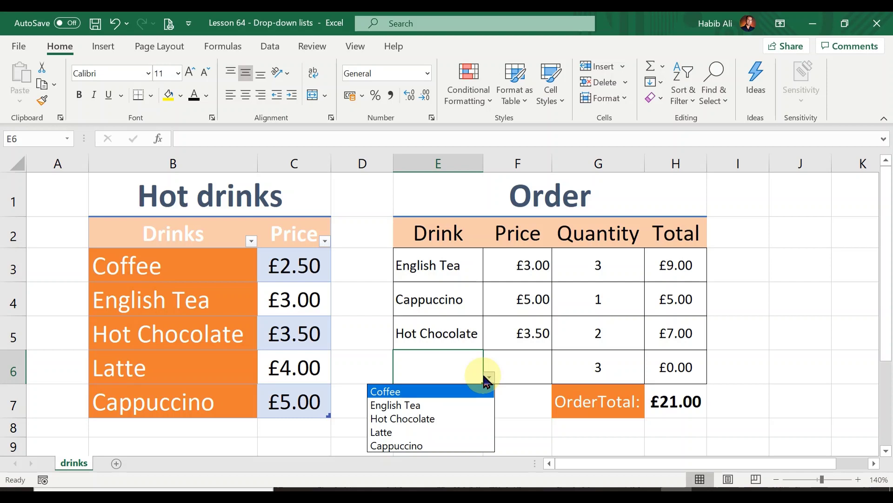
click(468, 393)
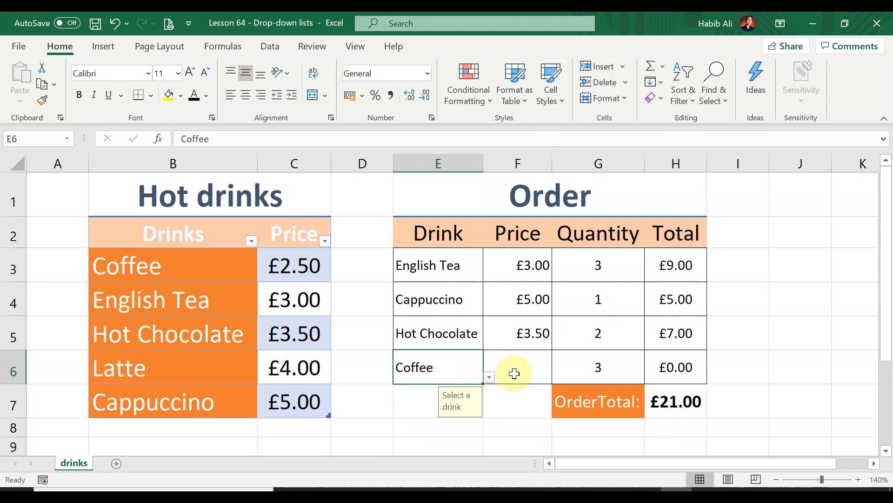
click(537, 373)
click(558, 379)
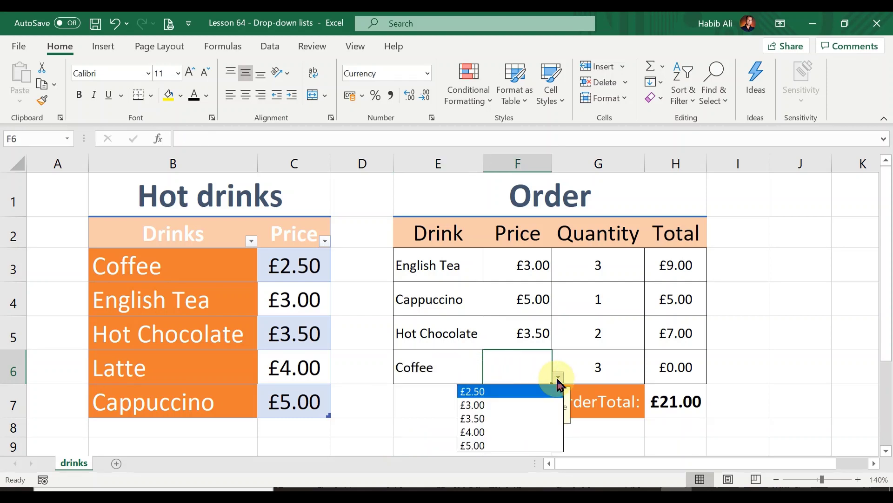
click(546, 395)
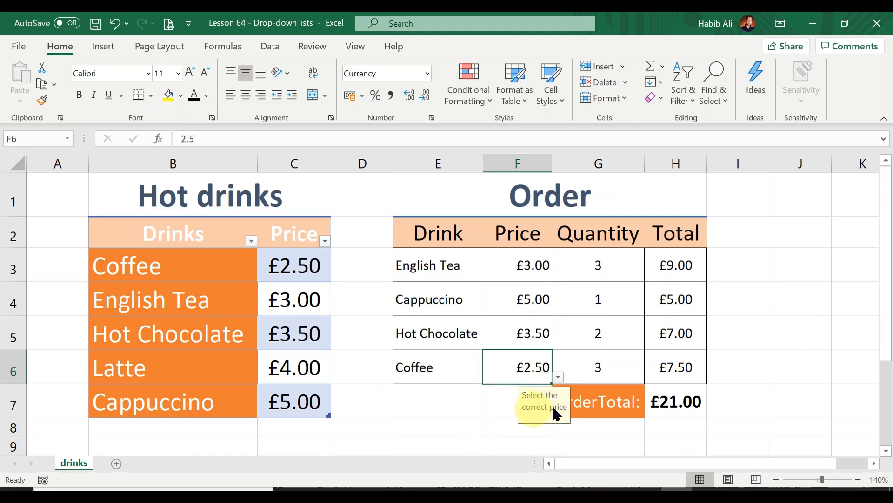
click(451, 370)
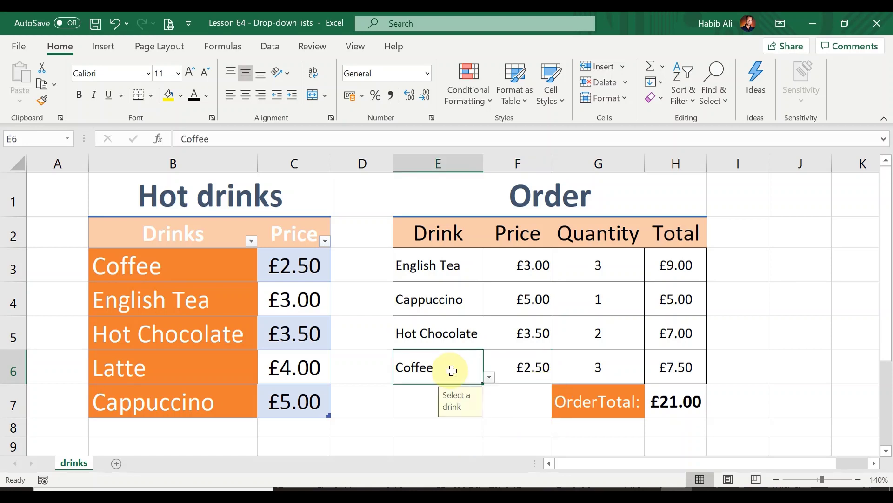